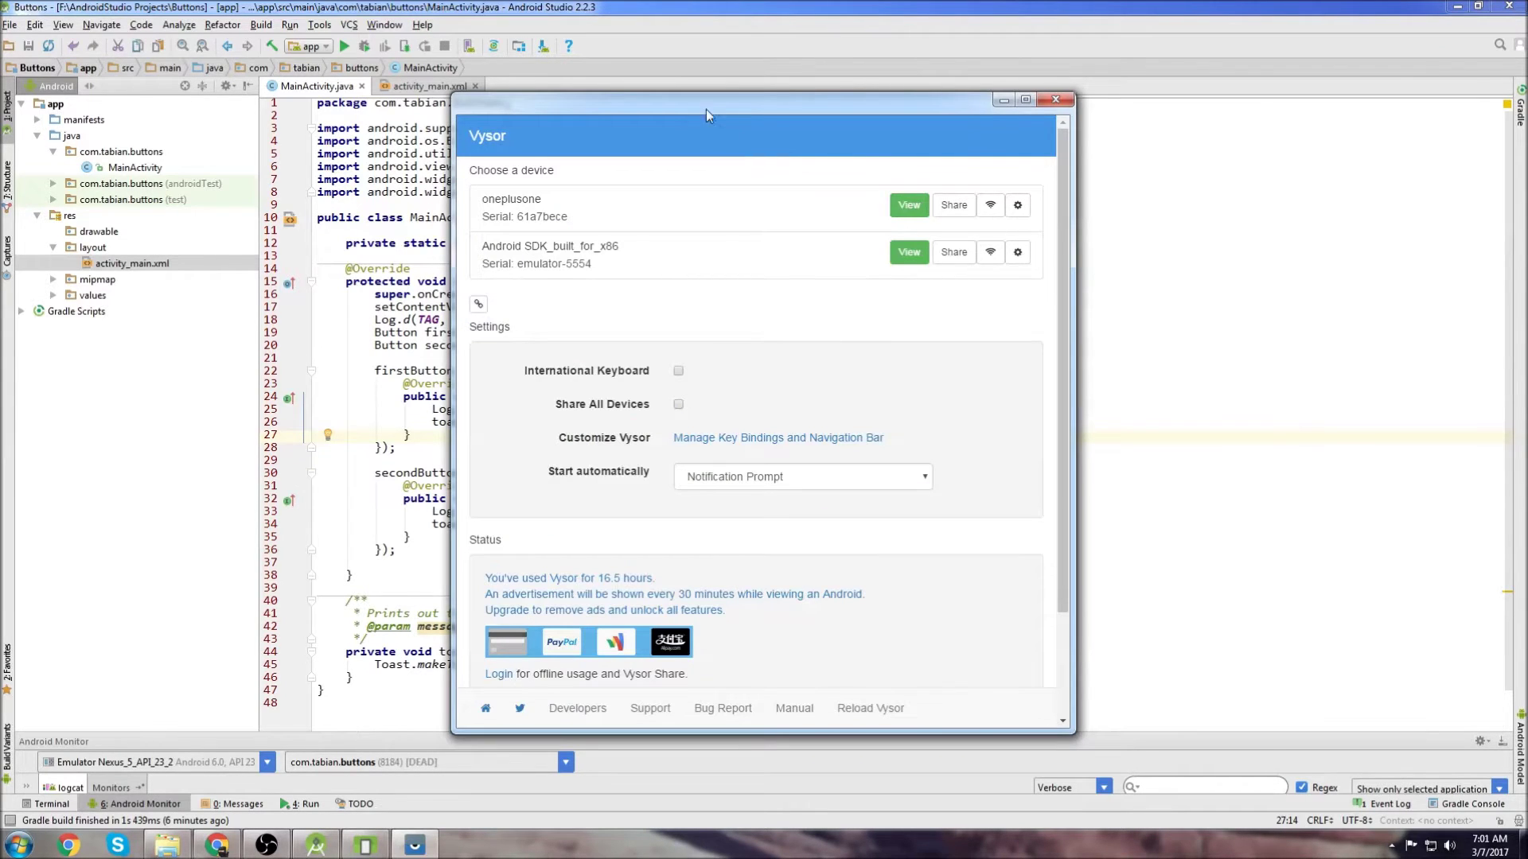
{"action": "left_click_drag", "start_coordinate": [736, 99], "coordinate": [719, 105]}
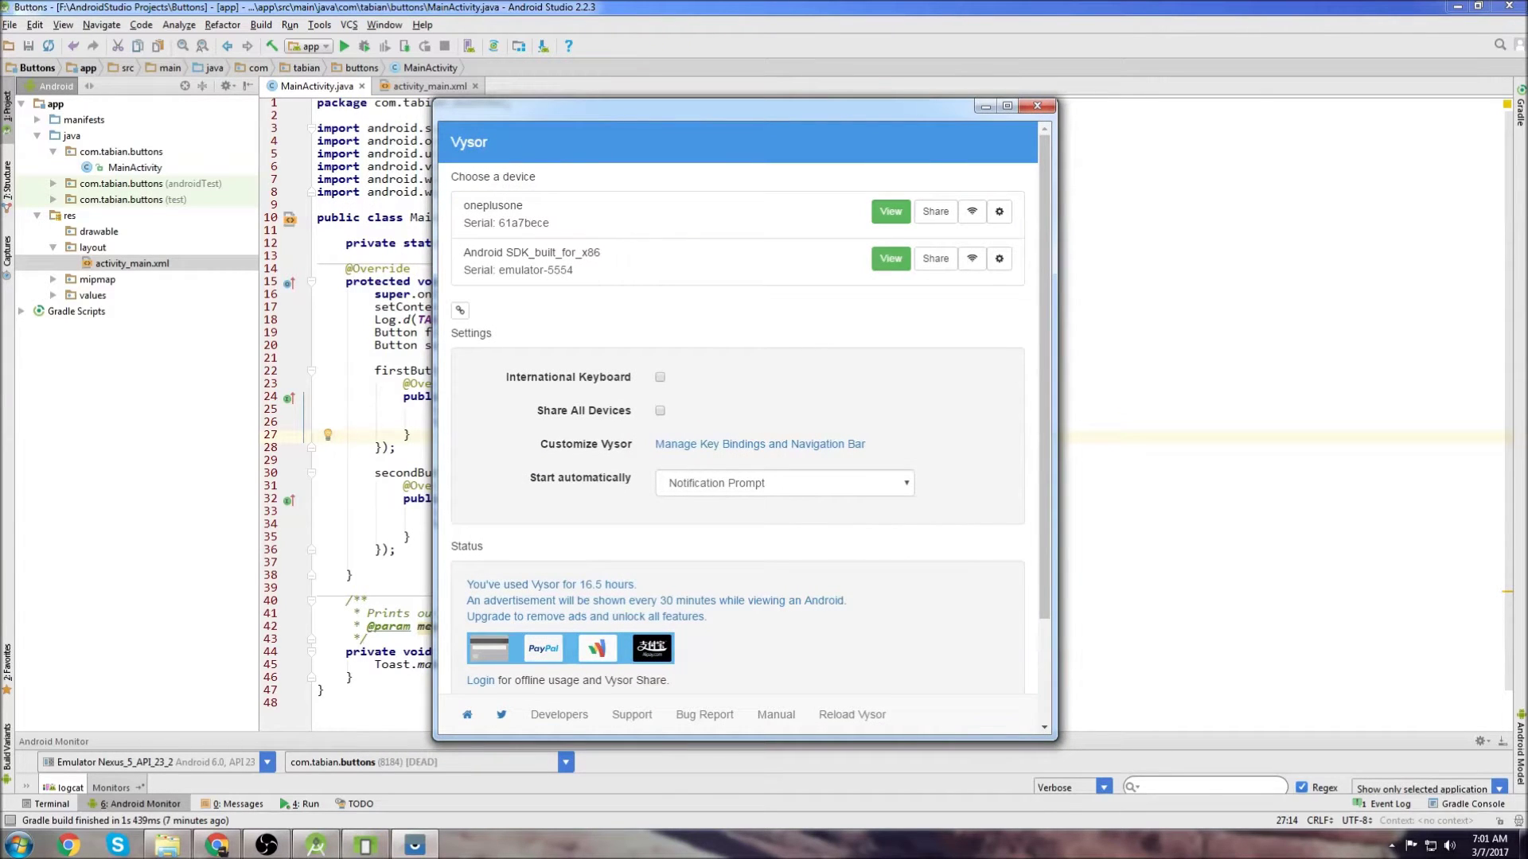
{"action": "key", "text": "ctrl+n"}
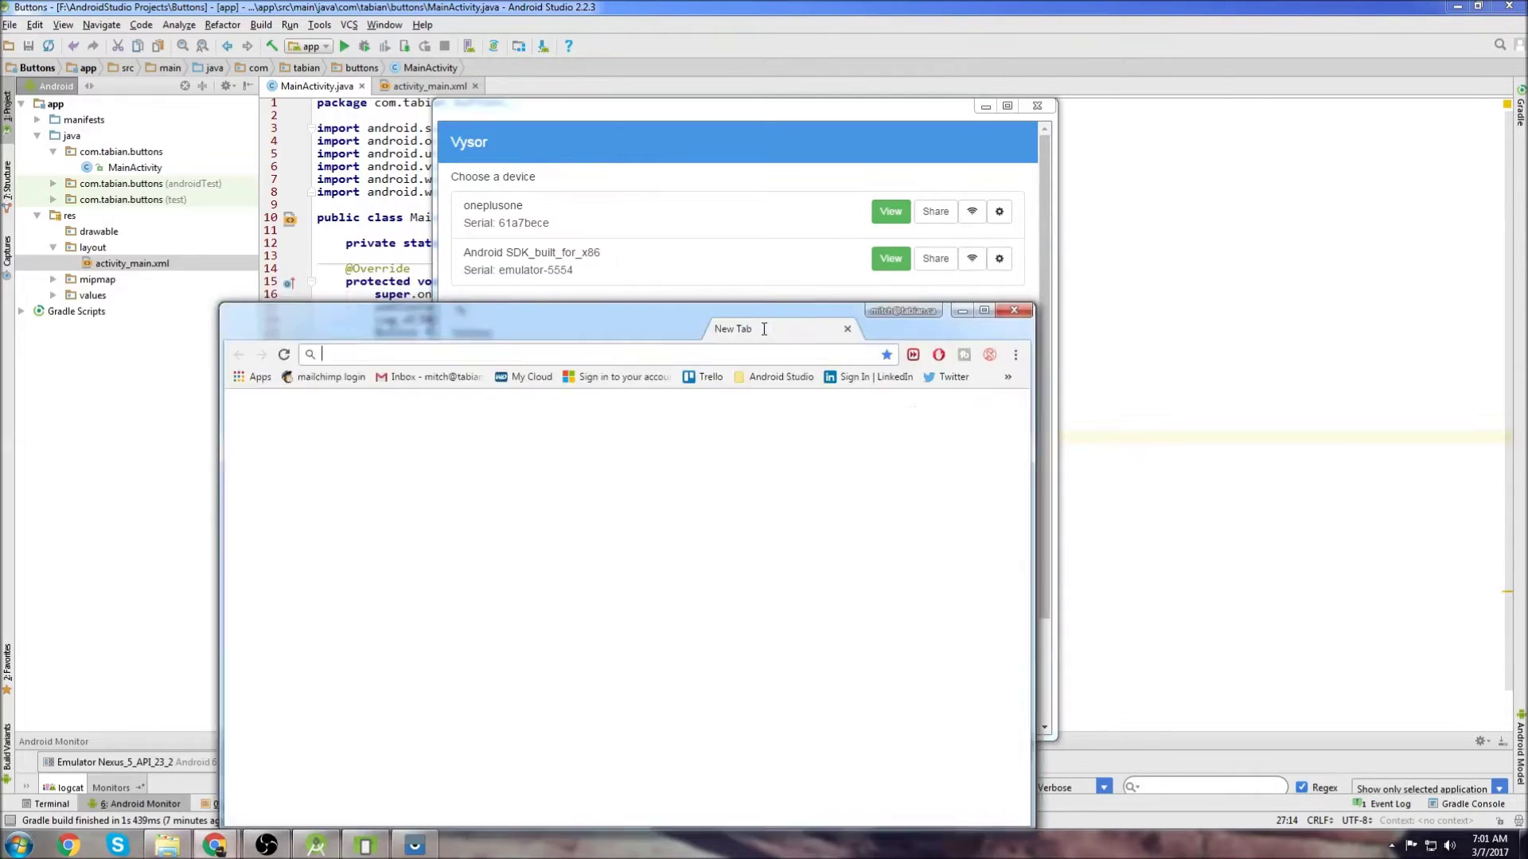
{"action": "left_click", "coordinate": [24, 58]}
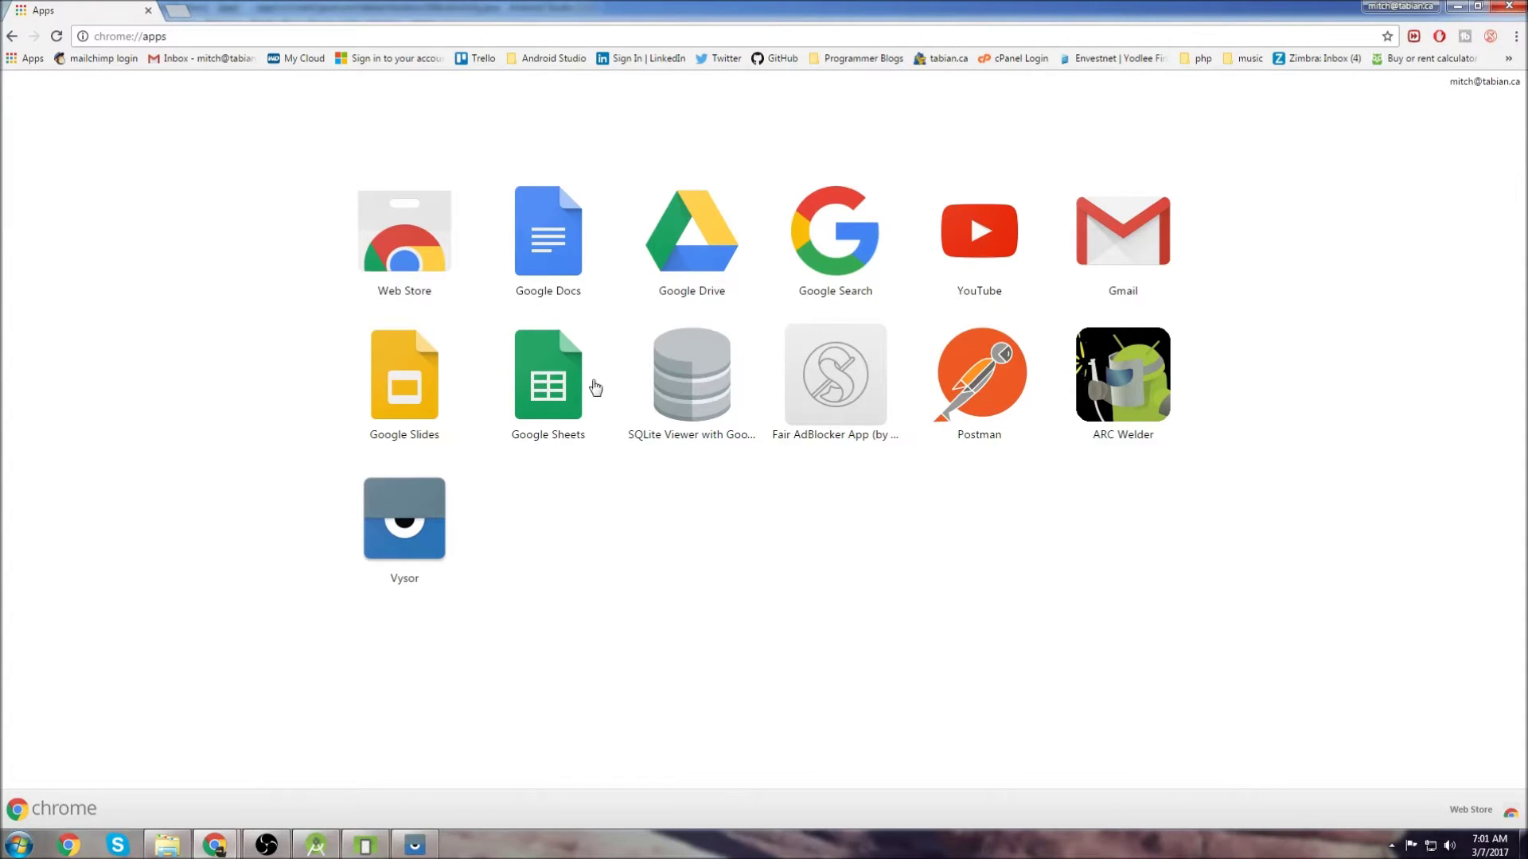
{"action": "left_click", "coordinate": [1512, 10]}
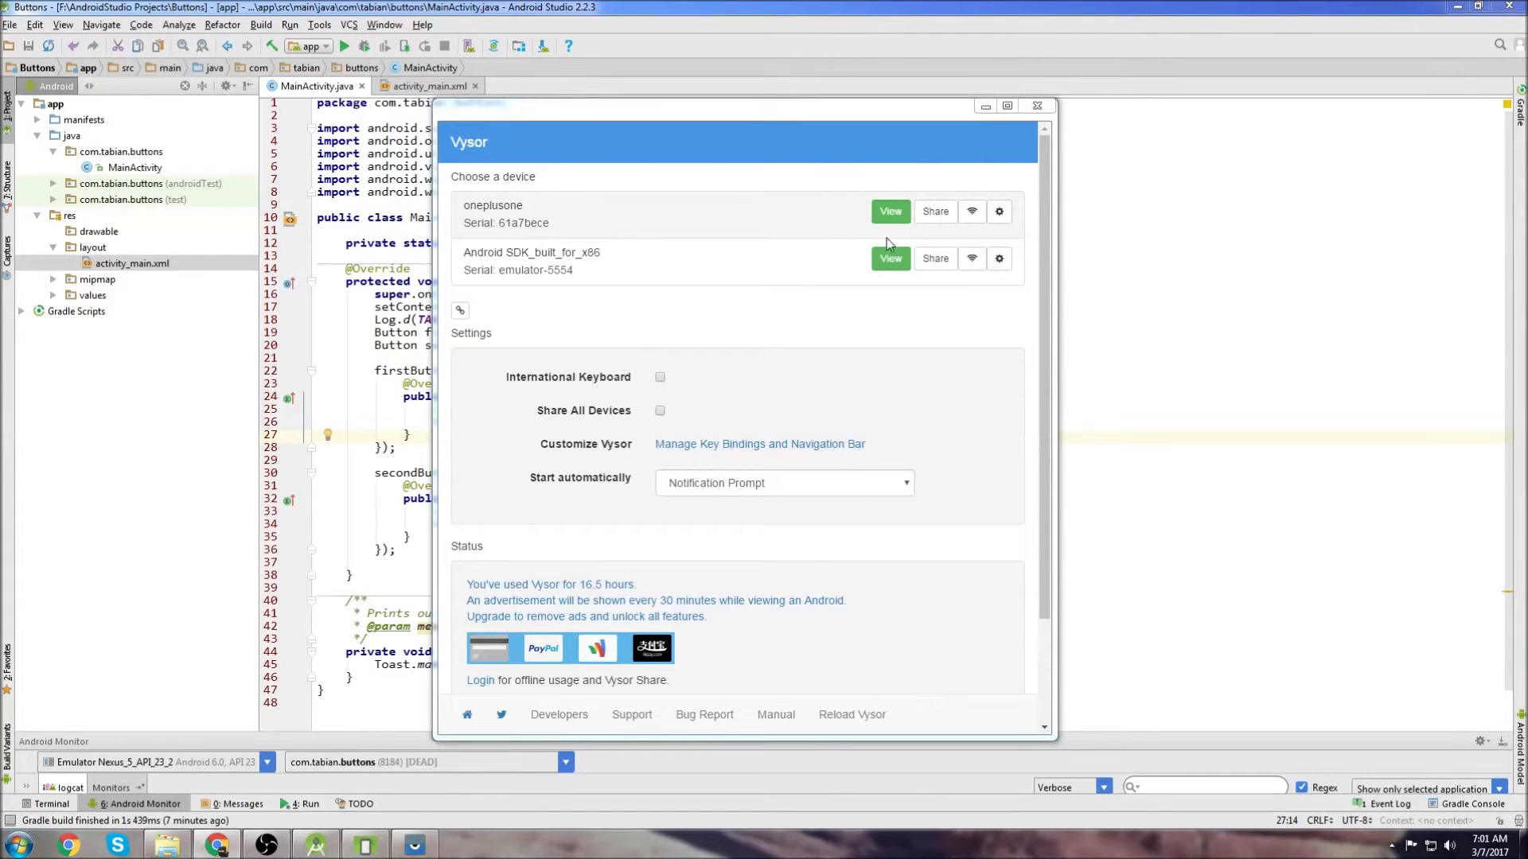
Start mirroring the oneplusone phone and place its viewer window beside the Android Studio code
{"action": "left_click", "coordinate": [891, 212]}
{"action": "left_click", "coordinate": [984, 106]}
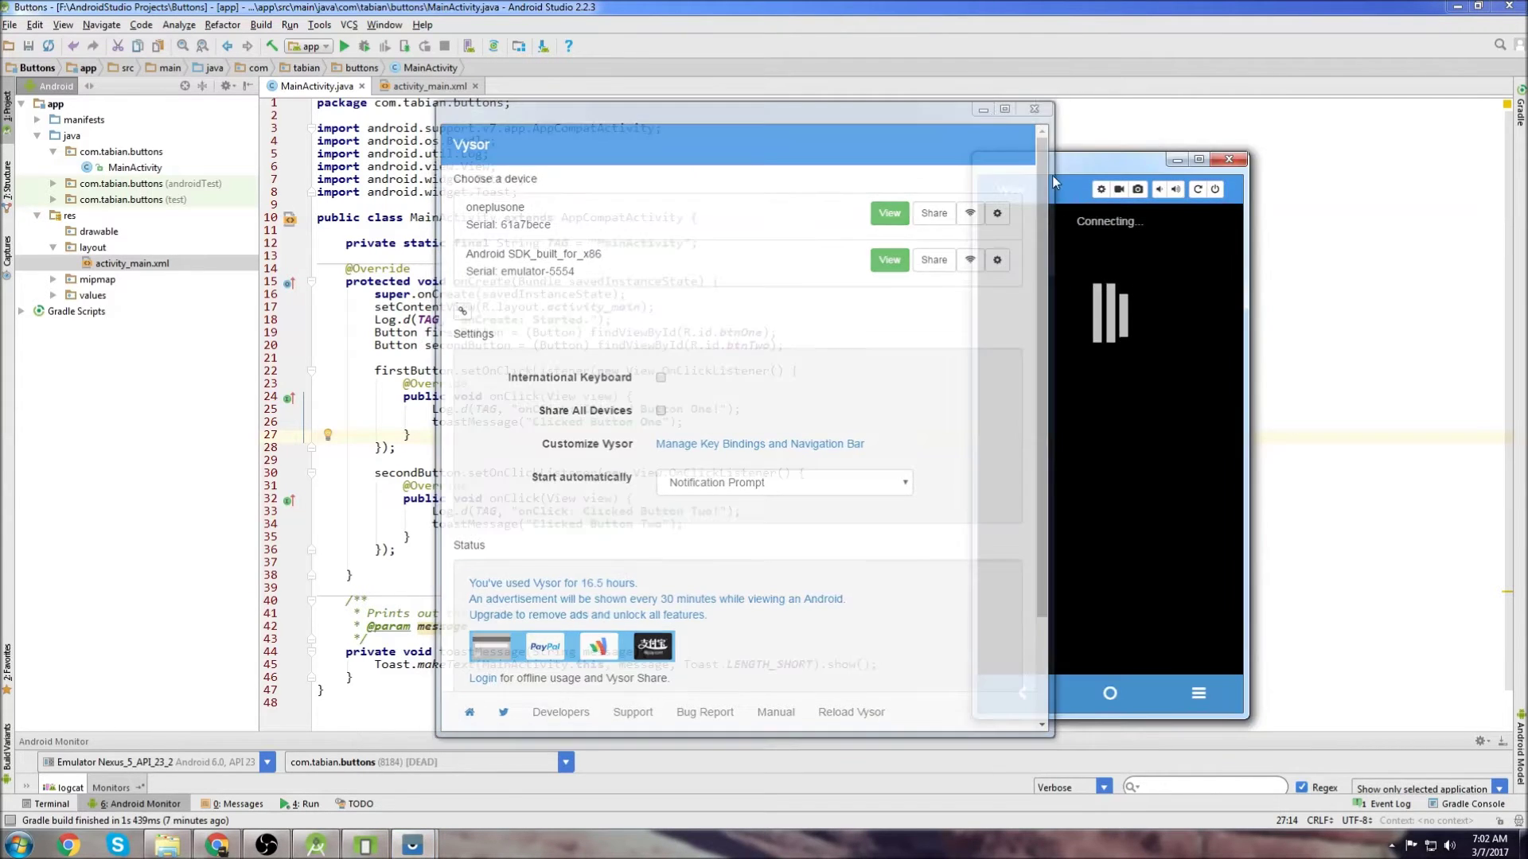
{"action": "left_click_drag", "start_coordinate": [1076, 164], "coordinate": [1202, 143]}
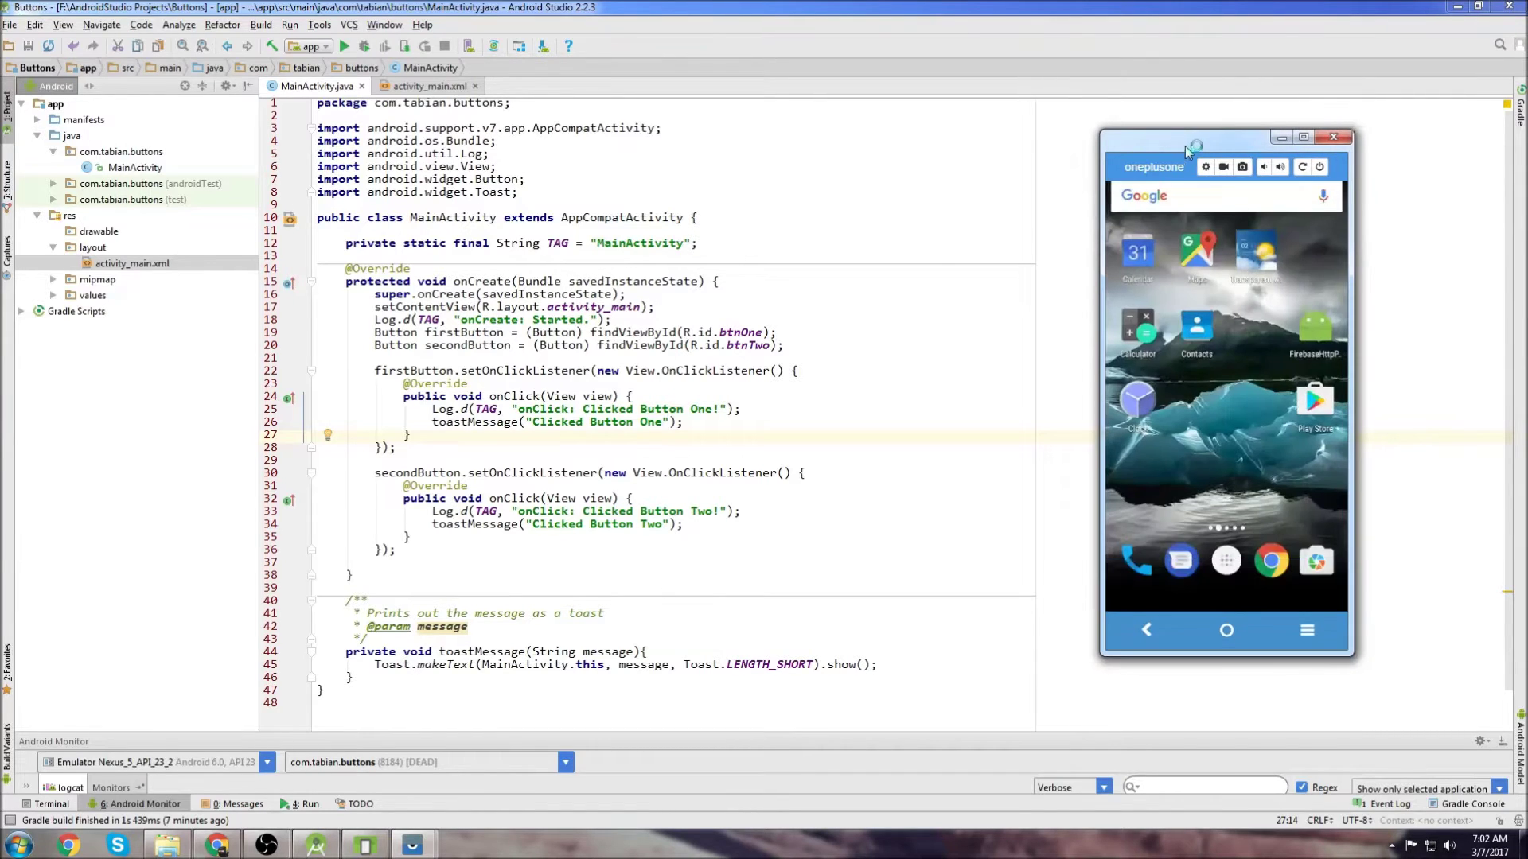
{"action": "left_click_drag", "start_coordinate": [1186, 147], "coordinate": [1061, 147]}
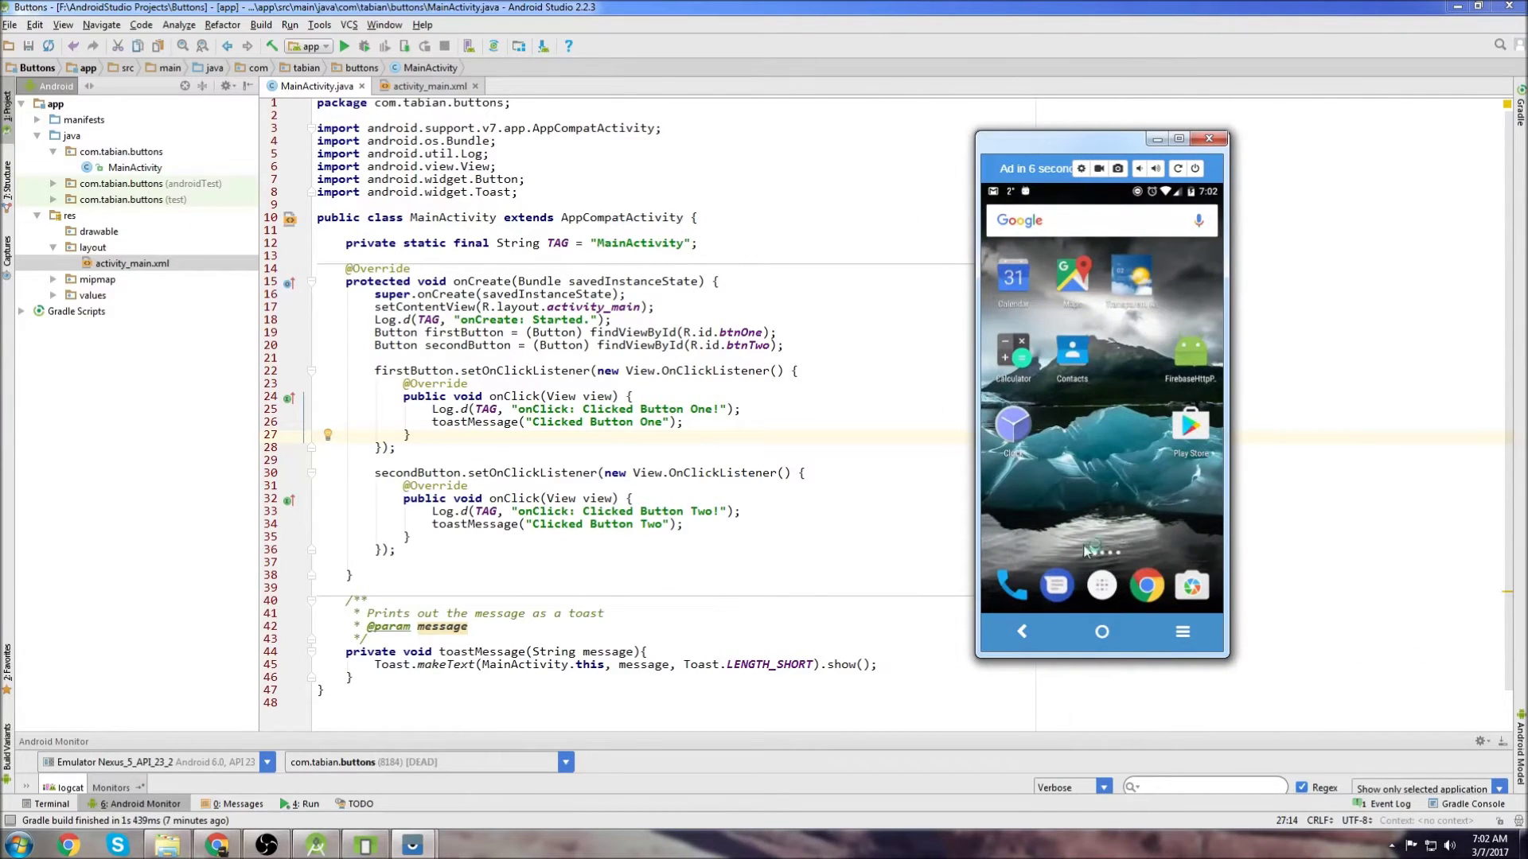
{"action": "left_click_drag", "start_coordinate": [1064, 150], "coordinate": [1107, 144]}
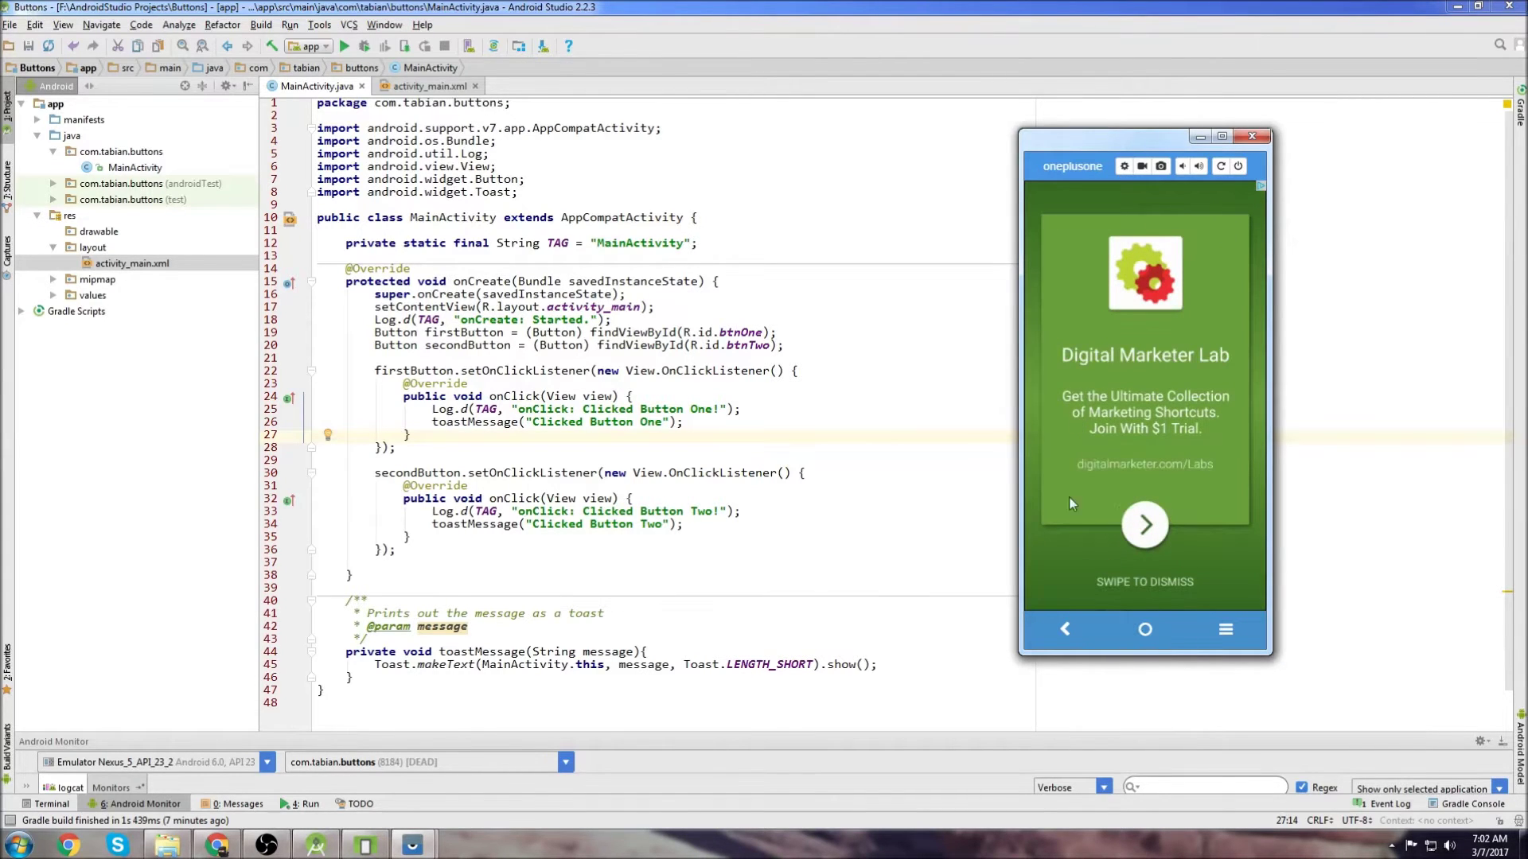
Swipe away the full-screen ad on the mirrored phone and launch its Settings app
{"action": "left_click_drag", "start_coordinate": [1289, 571], "coordinate": [1162, 580]}
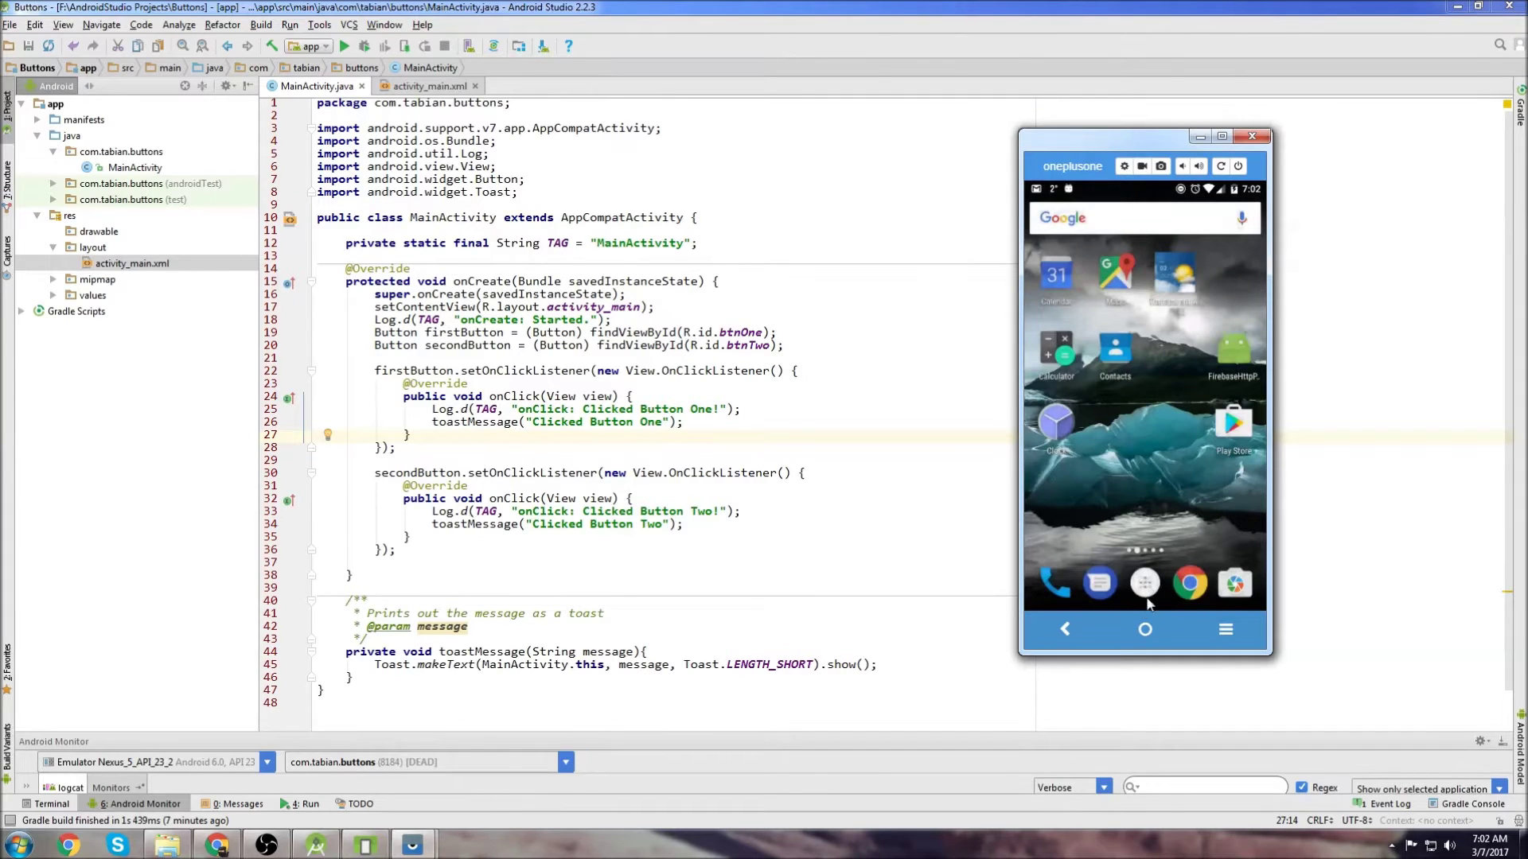
{"action": "scroll", "coordinate": [1205, 525], "scroll_direction": "down", "scroll_amount": 2}
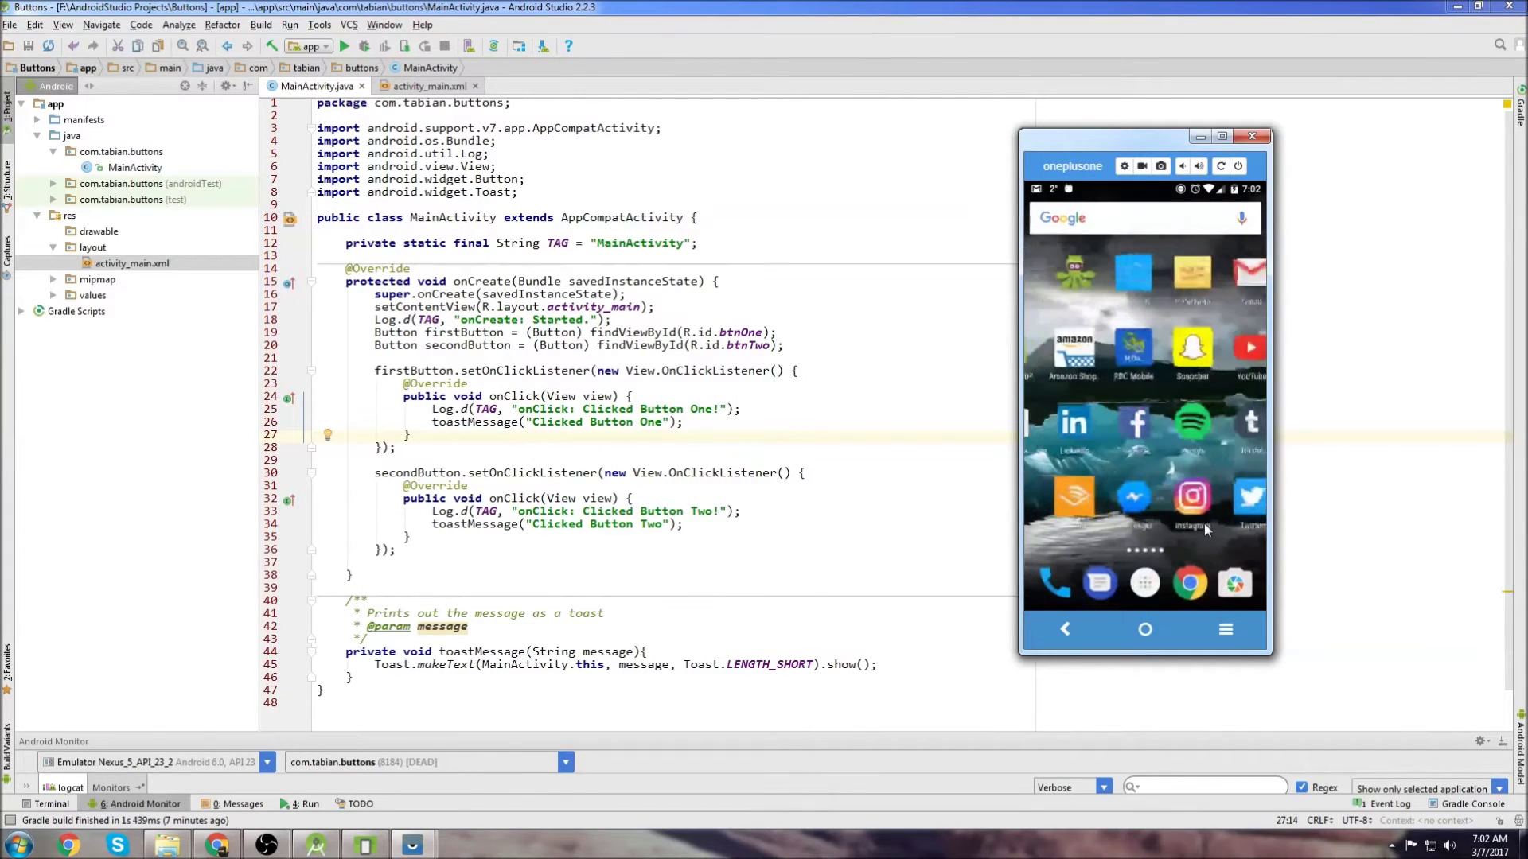
{"action": "scroll", "coordinate": [1250, 522], "scroll_direction": "down", "scroll_amount": 1}
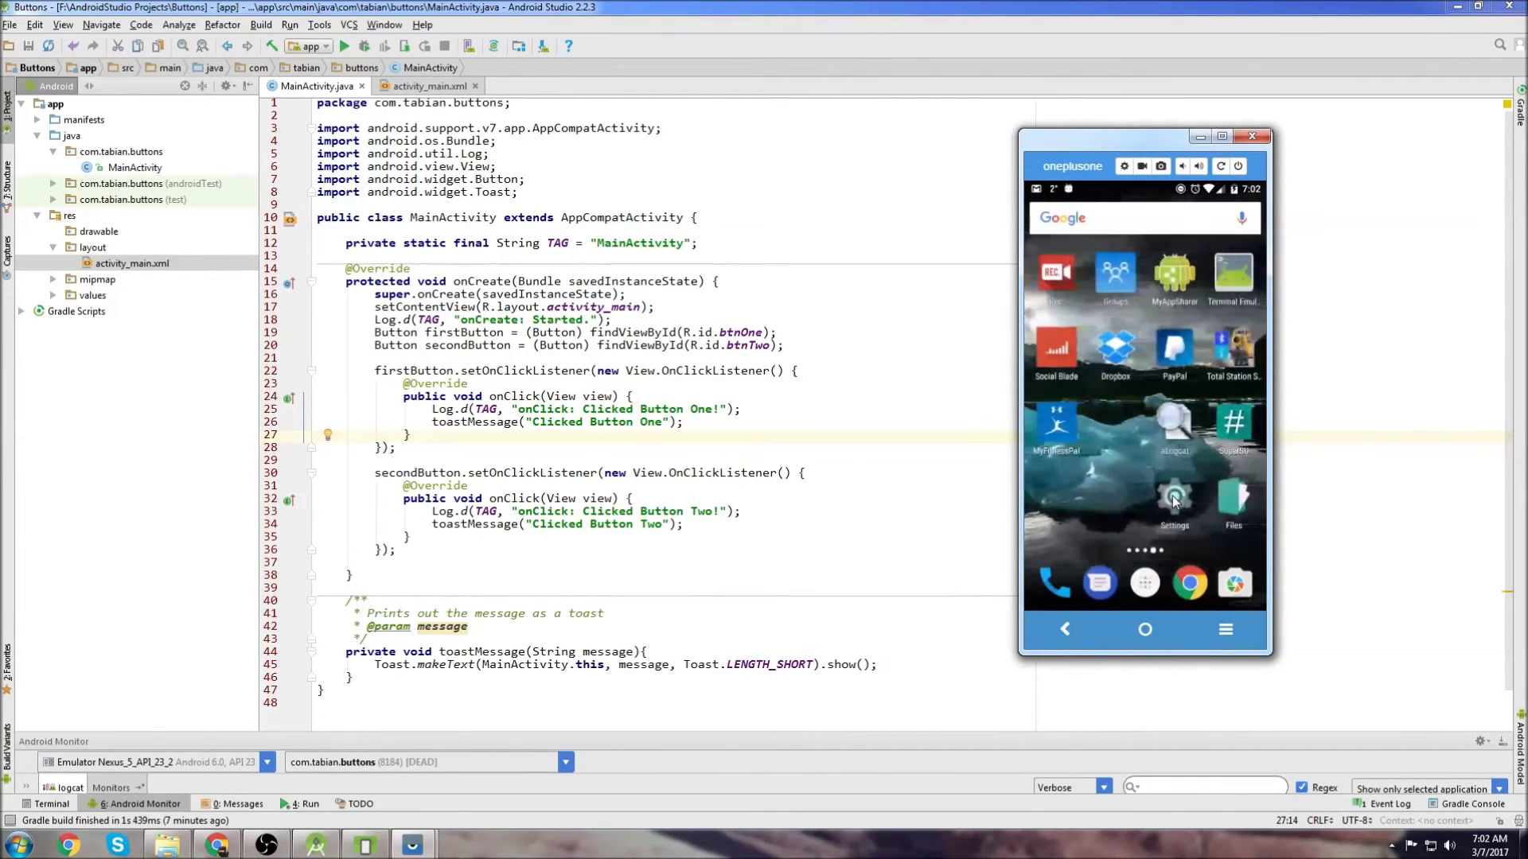
{"action": "left_click", "coordinate": [1188, 511]}
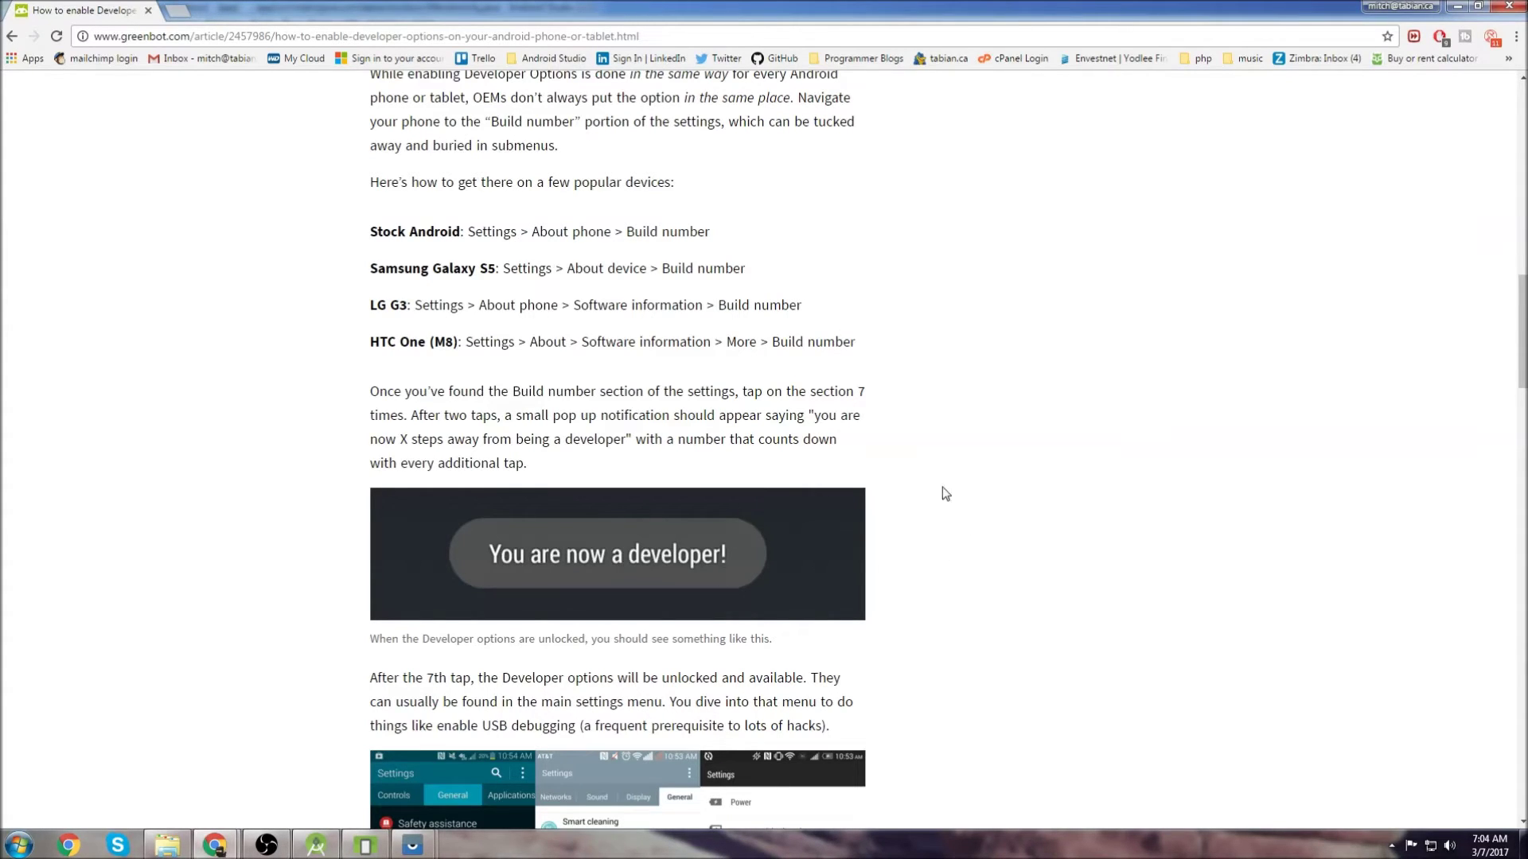
{"action": "scroll", "coordinate": [1115, 433], "scroll_direction": "up", "scroll_amount": 2}
{"action": "scroll", "coordinate": [1122, 428], "scroll_direction": "down", "scroll_amount": 1}
{"action": "scroll", "coordinate": [1123, 427], "scroll_direction": "up", "scroll_amount": 3}
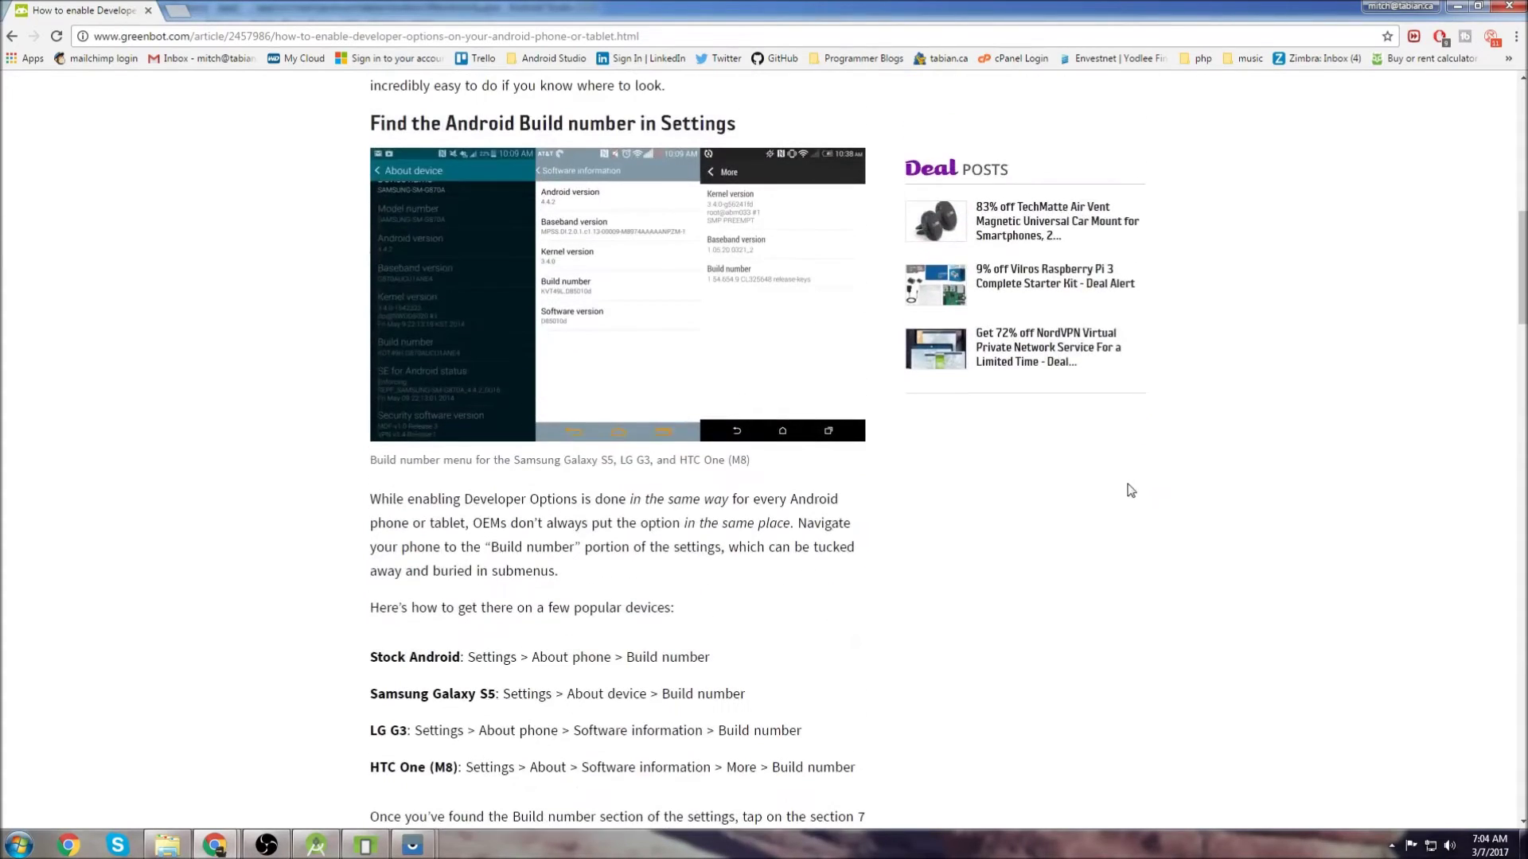
Tap Build number under About phone, see developer mode is already on, and go back to Settings
{"action": "left_click", "coordinate": [412, 846]}
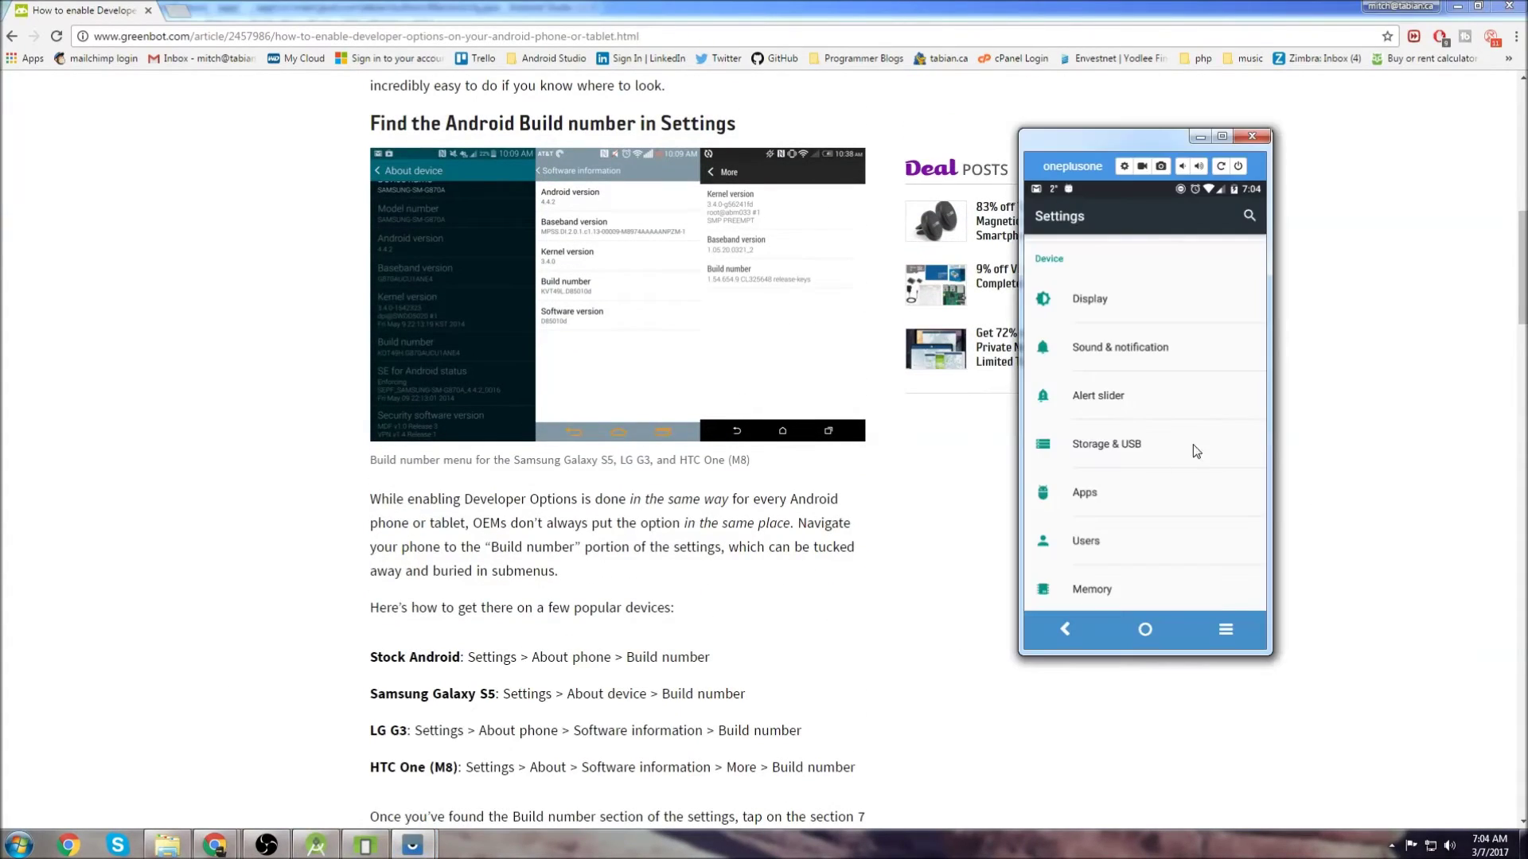
{"action": "scroll", "coordinate": [1171, 523], "scroll_direction": "down", "scroll_amount": 3}
{"action": "scroll", "coordinate": [1182, 369], "scroll_direction": "down", "scroll_amount": 3}
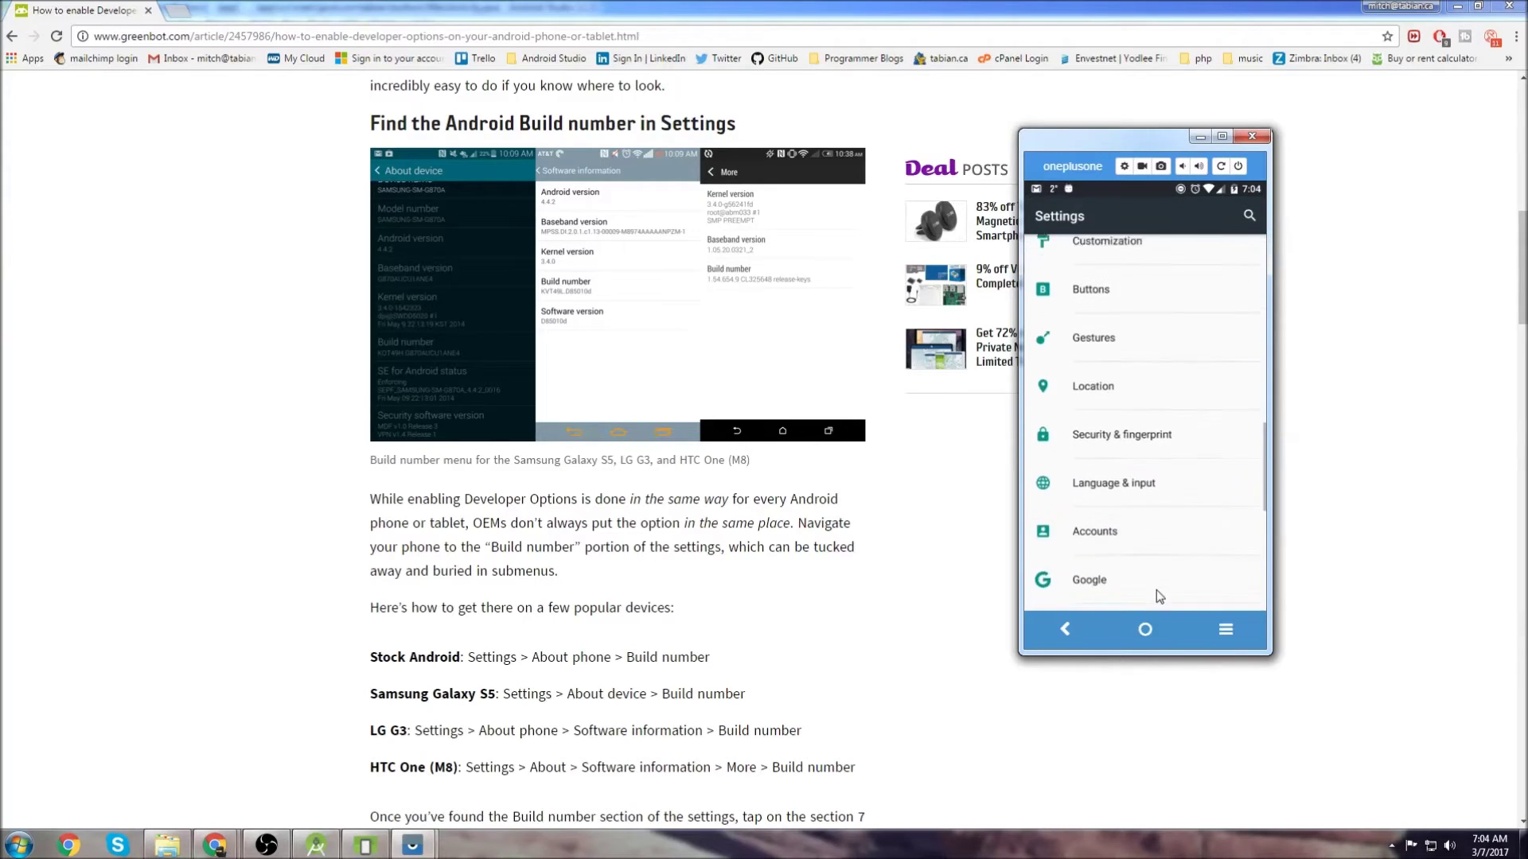
{"action": "scroll", "coordinate": [1154, 413], "scroll_direction": "down", "scroll_amount": 3}
{"action": "scroll", "coordinate": [1171, 393], "scroll_direction": "down", "scroll_amount": 3}
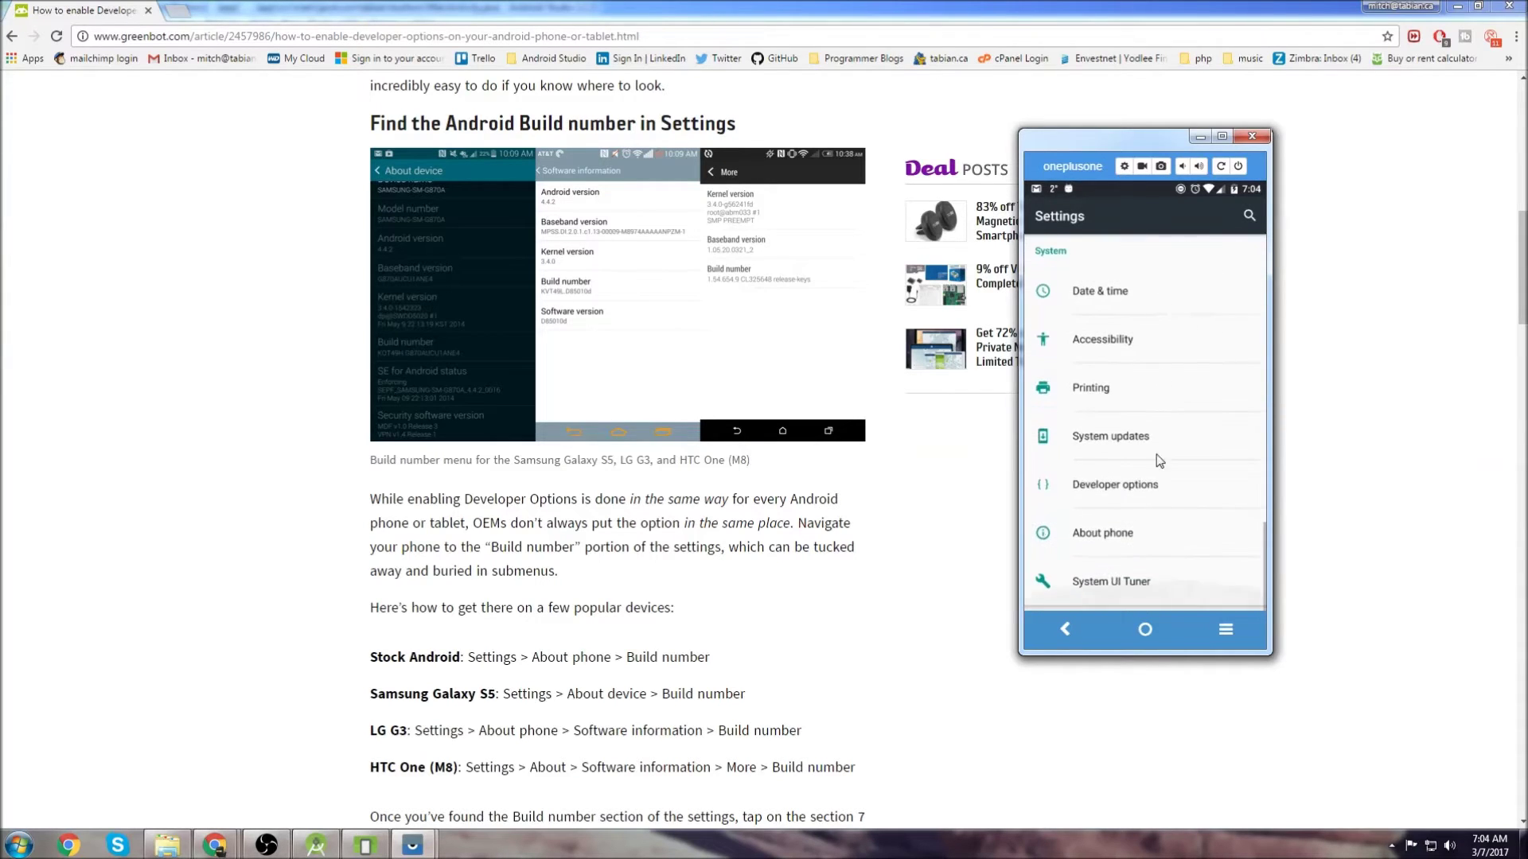
{"action": "left_click", "coordinate": [1104, 537]}
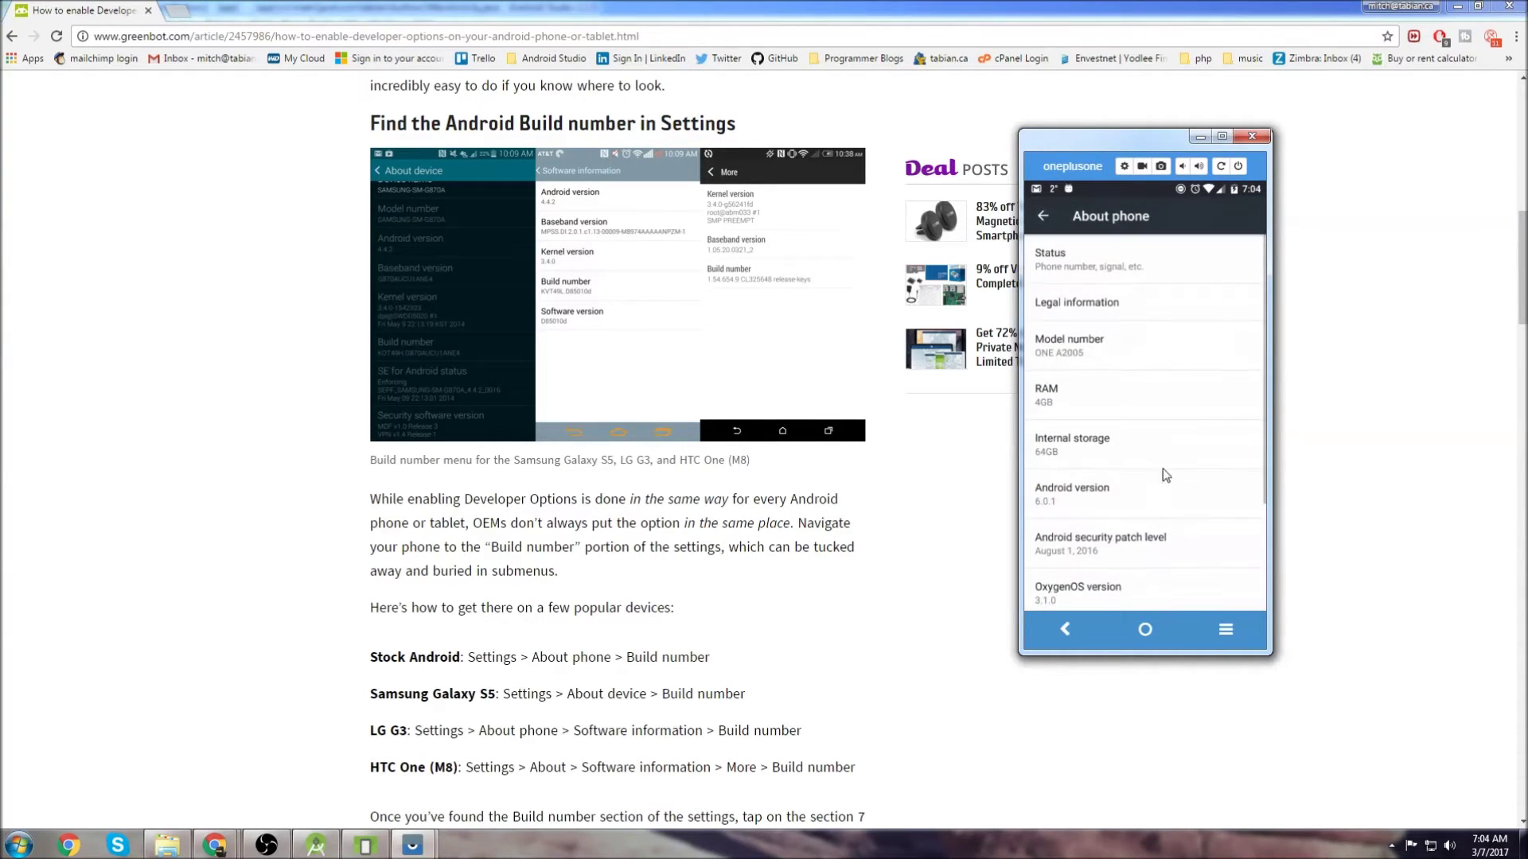
{"action": "left_click_drag", "start_coordinate": [1149, 562], "coordinate": [1157, 274]}
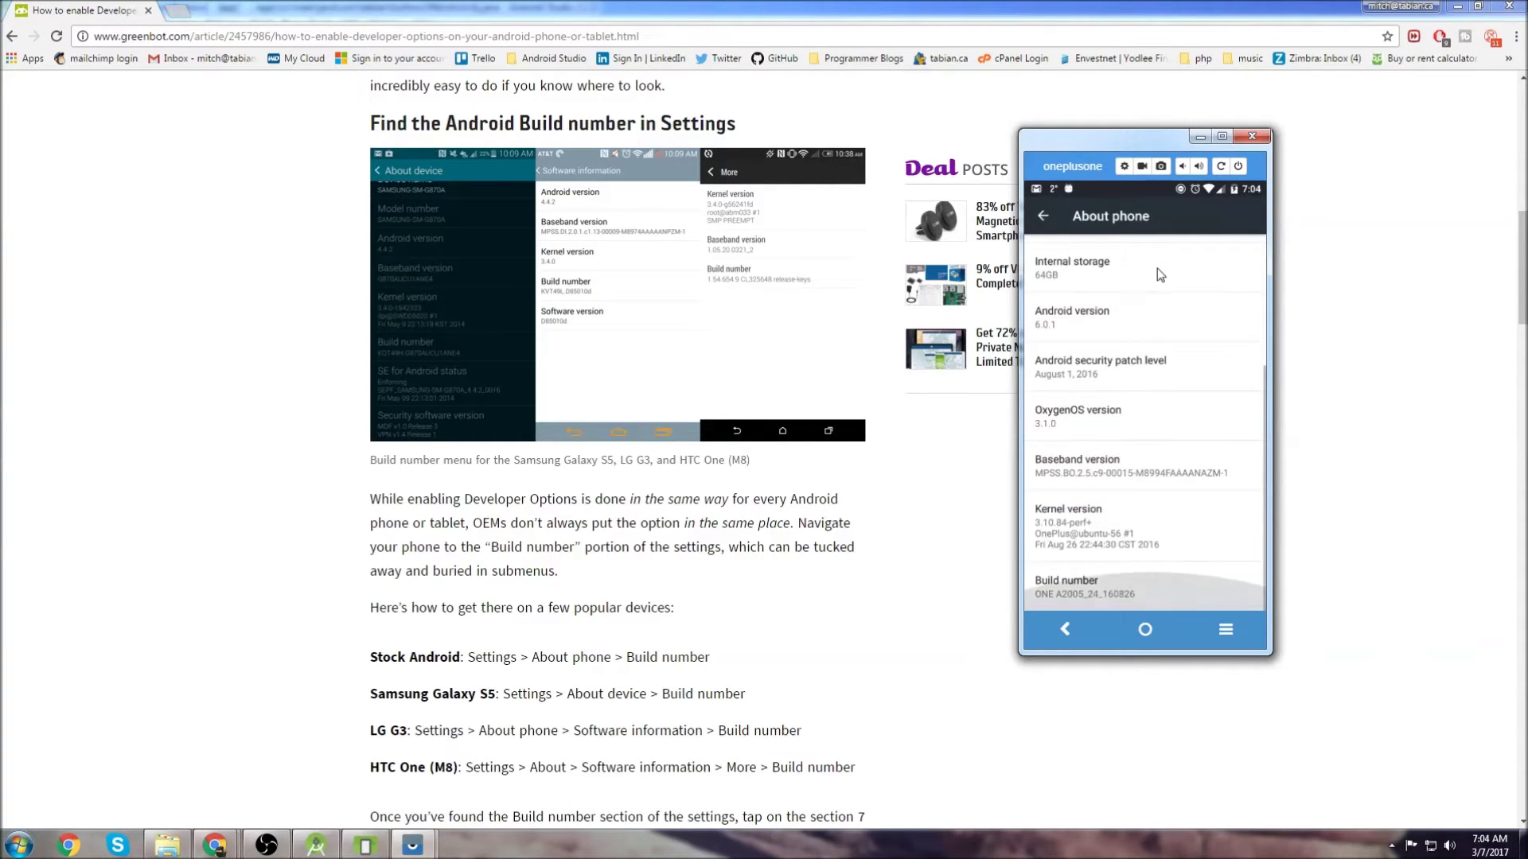
{"action": "left_click", "coordinate": [1134, 593]}
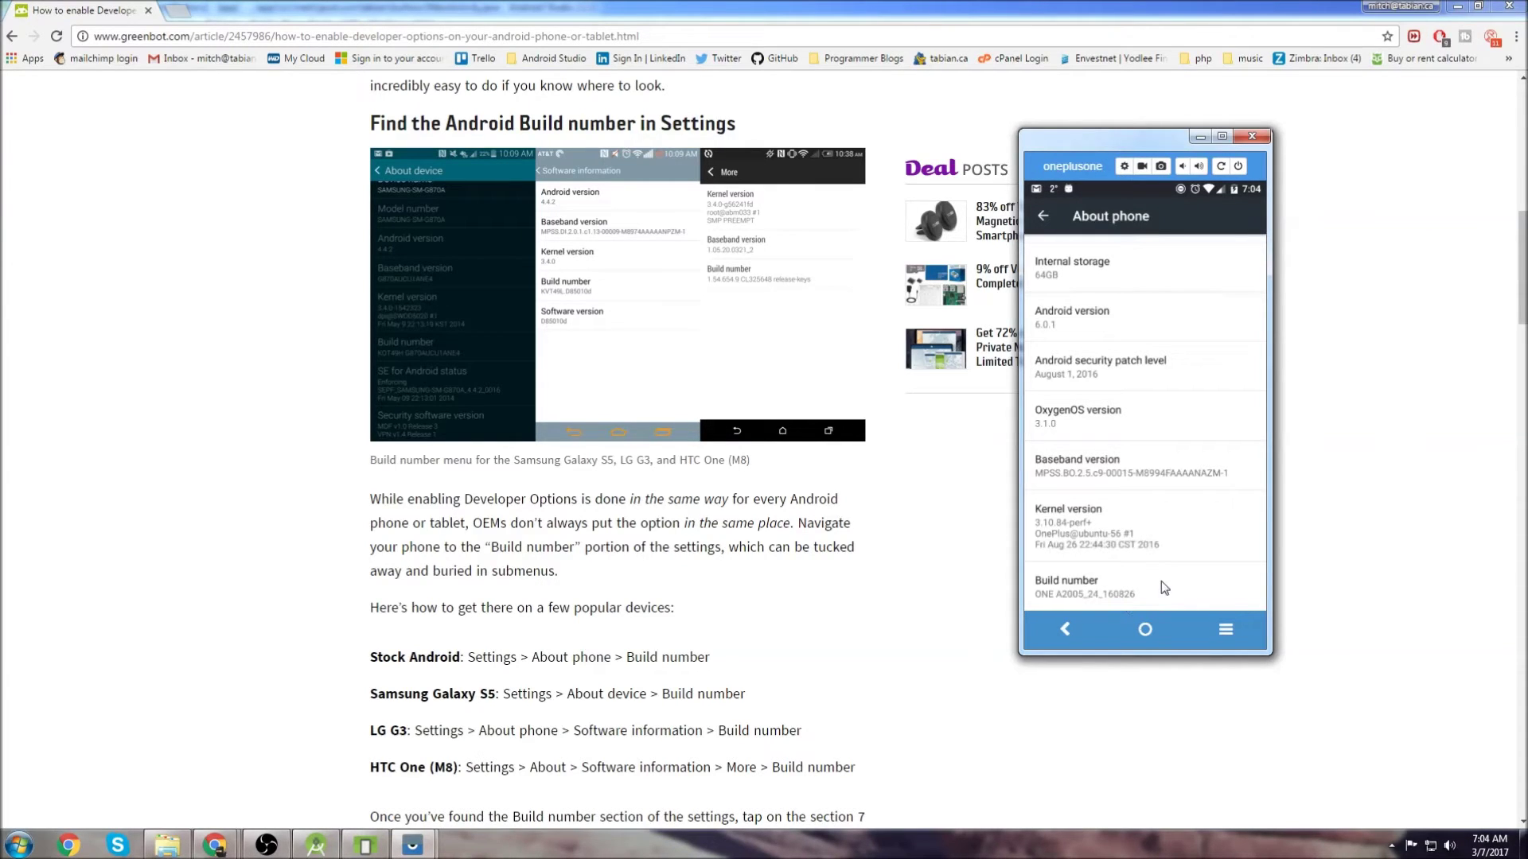
{"action": "left_click", "coordinate": [1075, 639]}
{"action": "left_click_drag", "start_coordinate": [1238, 585], "coordinate": [1245, 249]}
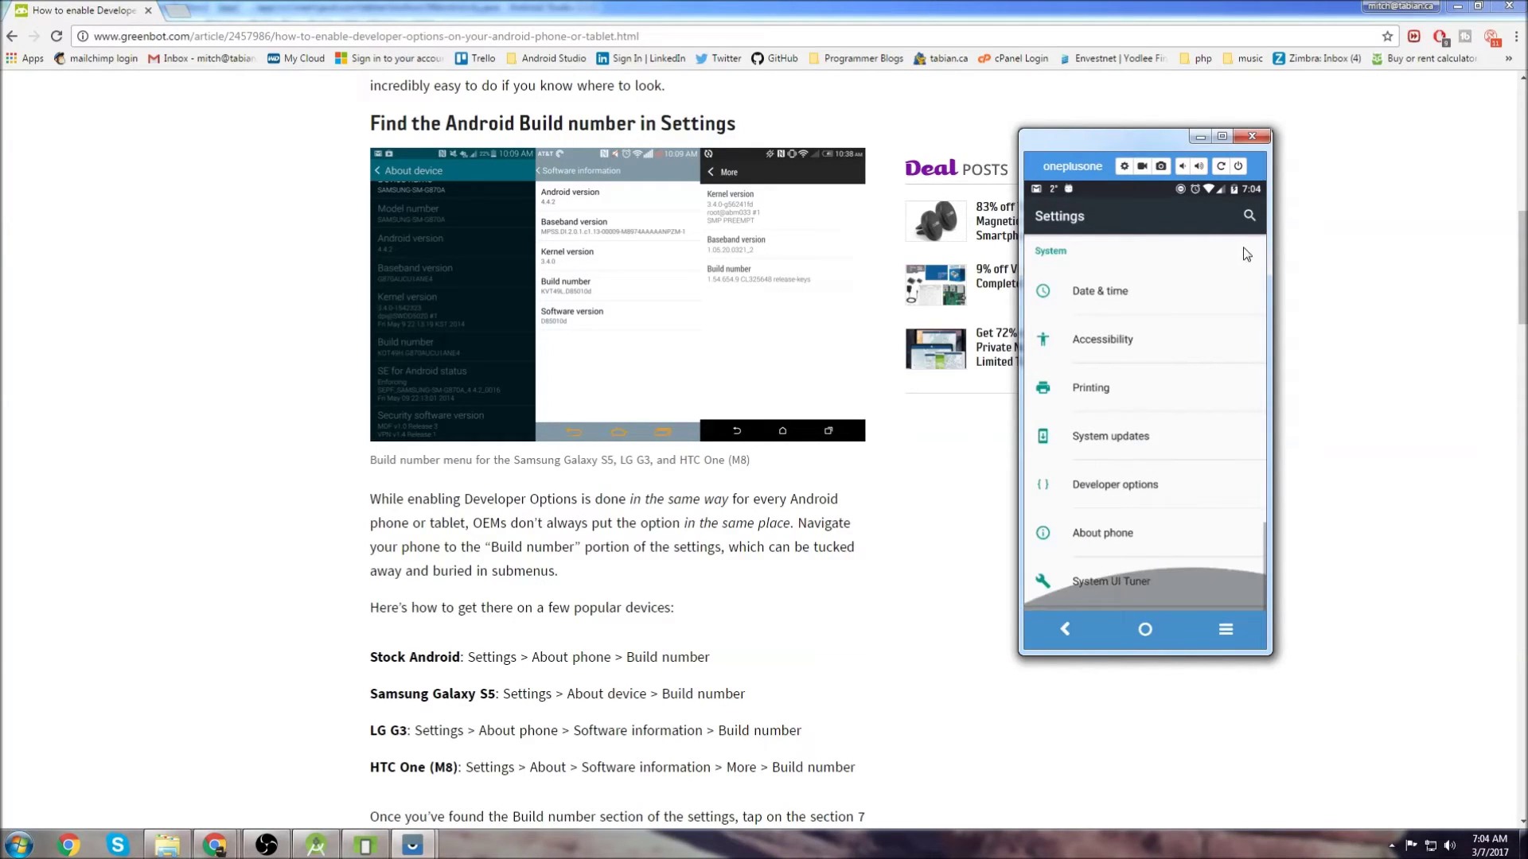
Check USB debugging is enabled in Developer options, return the phone home, and close the browser
{"action": "left_click", "coordinate": [1108, 493]}
{"action": "scroll", "coordinate": [1173, 437], "scroll_direction": "down", "scroll_amount": 2}
{"action": "scroll", "coordinate": [1185, 293], "scroll_direction": "down", "scroll_amount": 2}
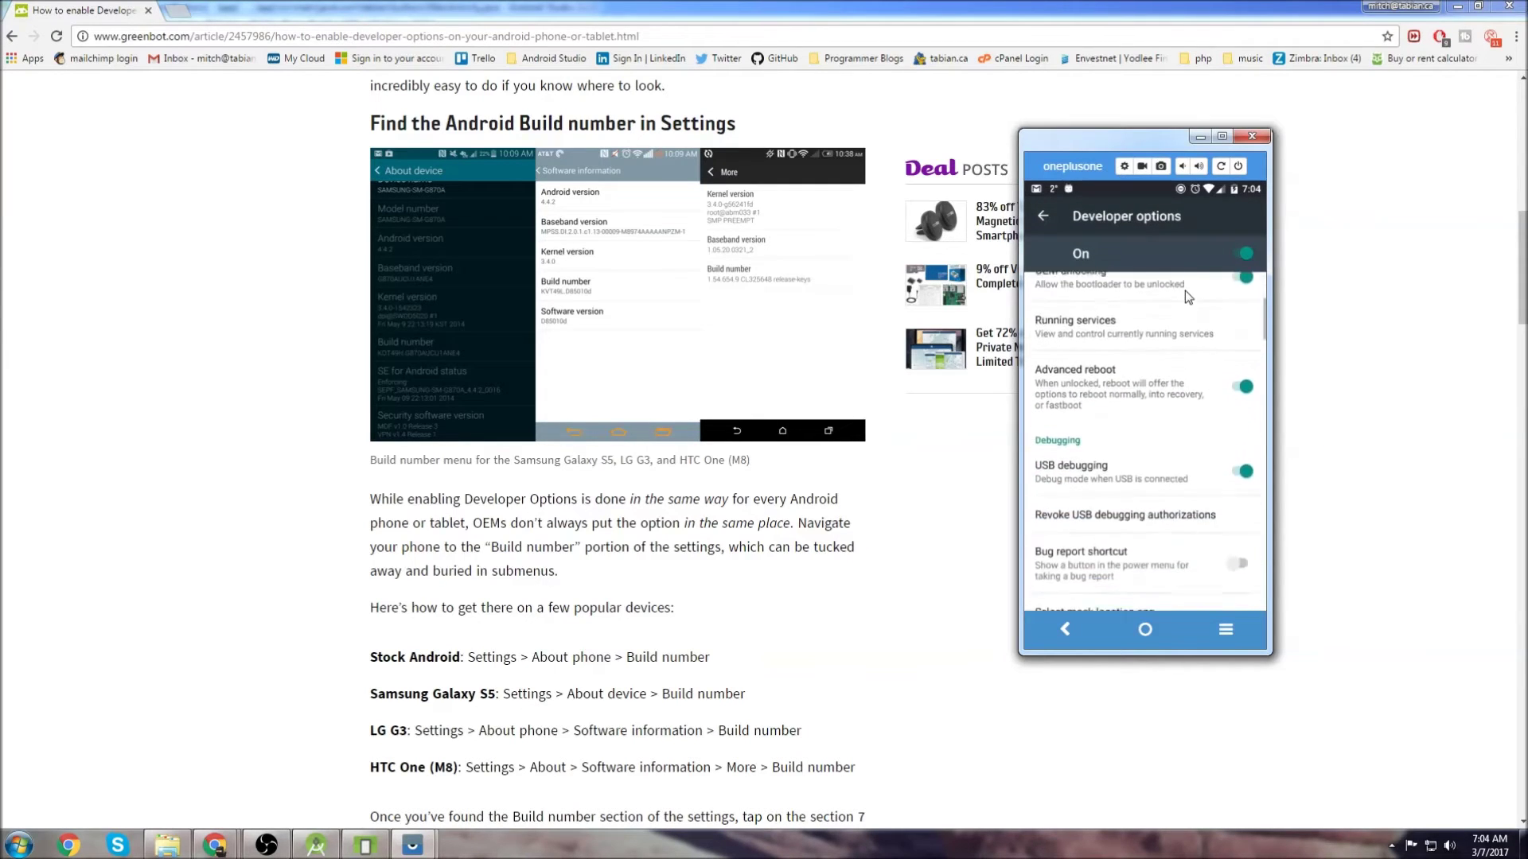
{"action": "scroll", "coordinate": [1186, 293], "scroll_direction": "down", "scroll_amount": 2}
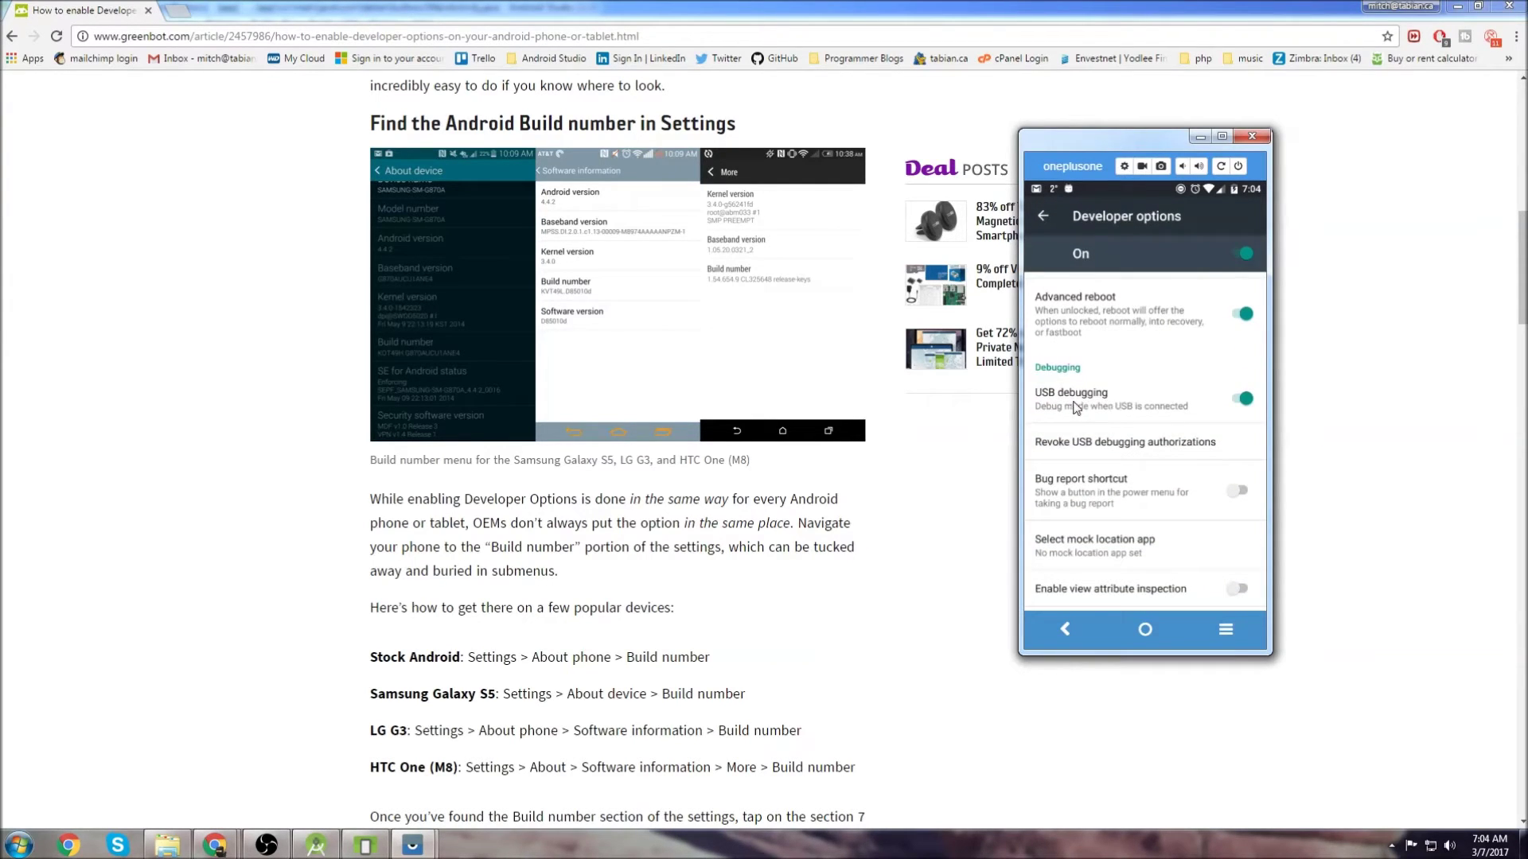
{"action": "scroll", "coordinate": [1195, 529], "scroll_direction": "up", "scroll_amount": 1}
{"action": "scroll", "coordinate": [1188, 606], "scroll_direction": "up", "scroll_amount": 4}
{"action": "scroll", "coordinate": [1188, 603], "scroll_direction": "up", "scroll_amount": 1}
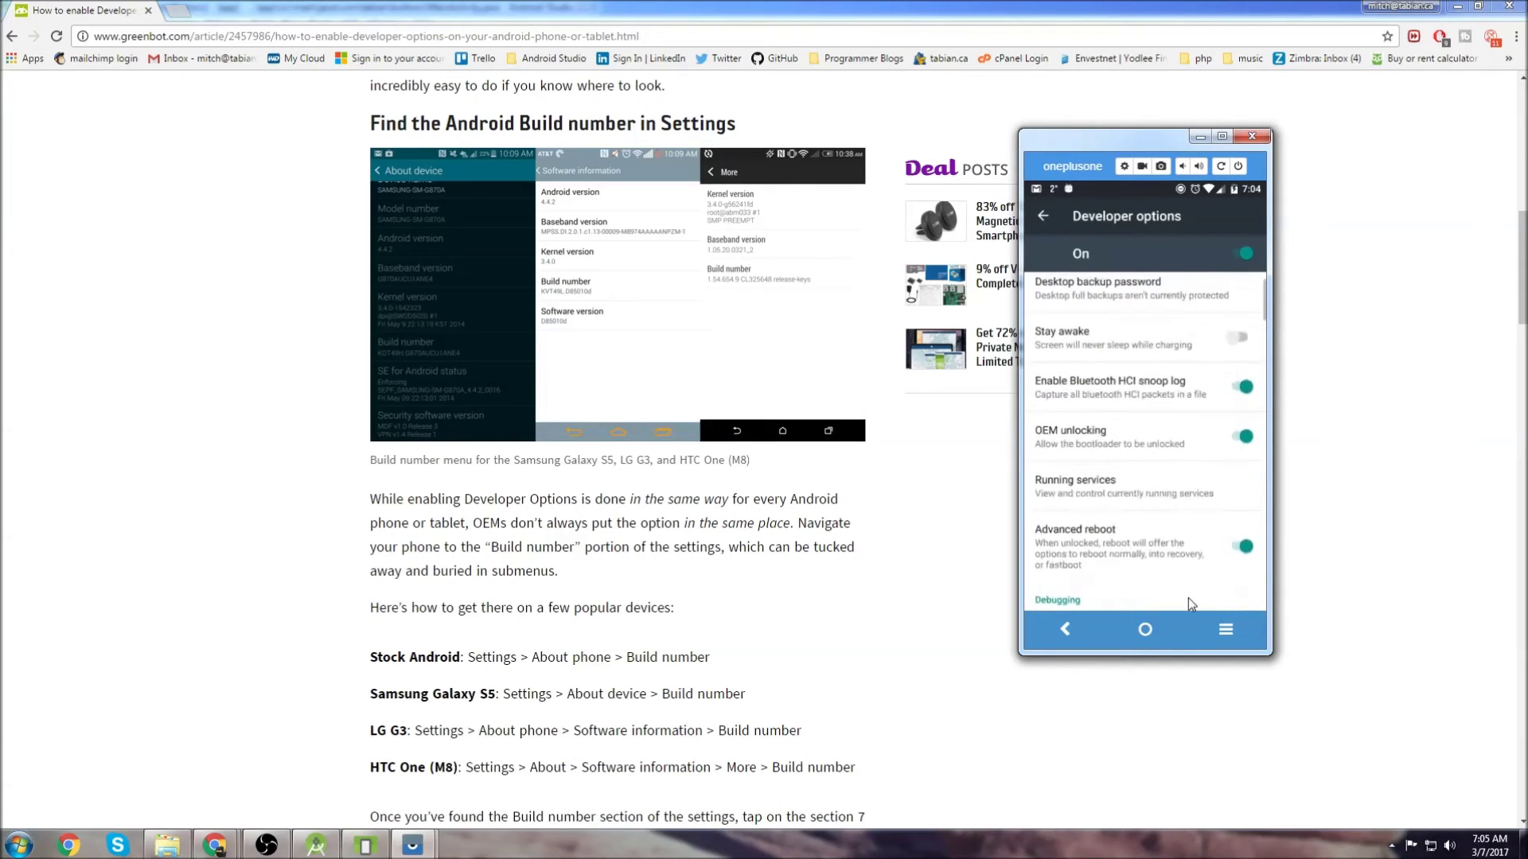
{"action": "scroll", "coordinate": [1181, 512], "scroll_direction": "down", "scroll_amount": 3}
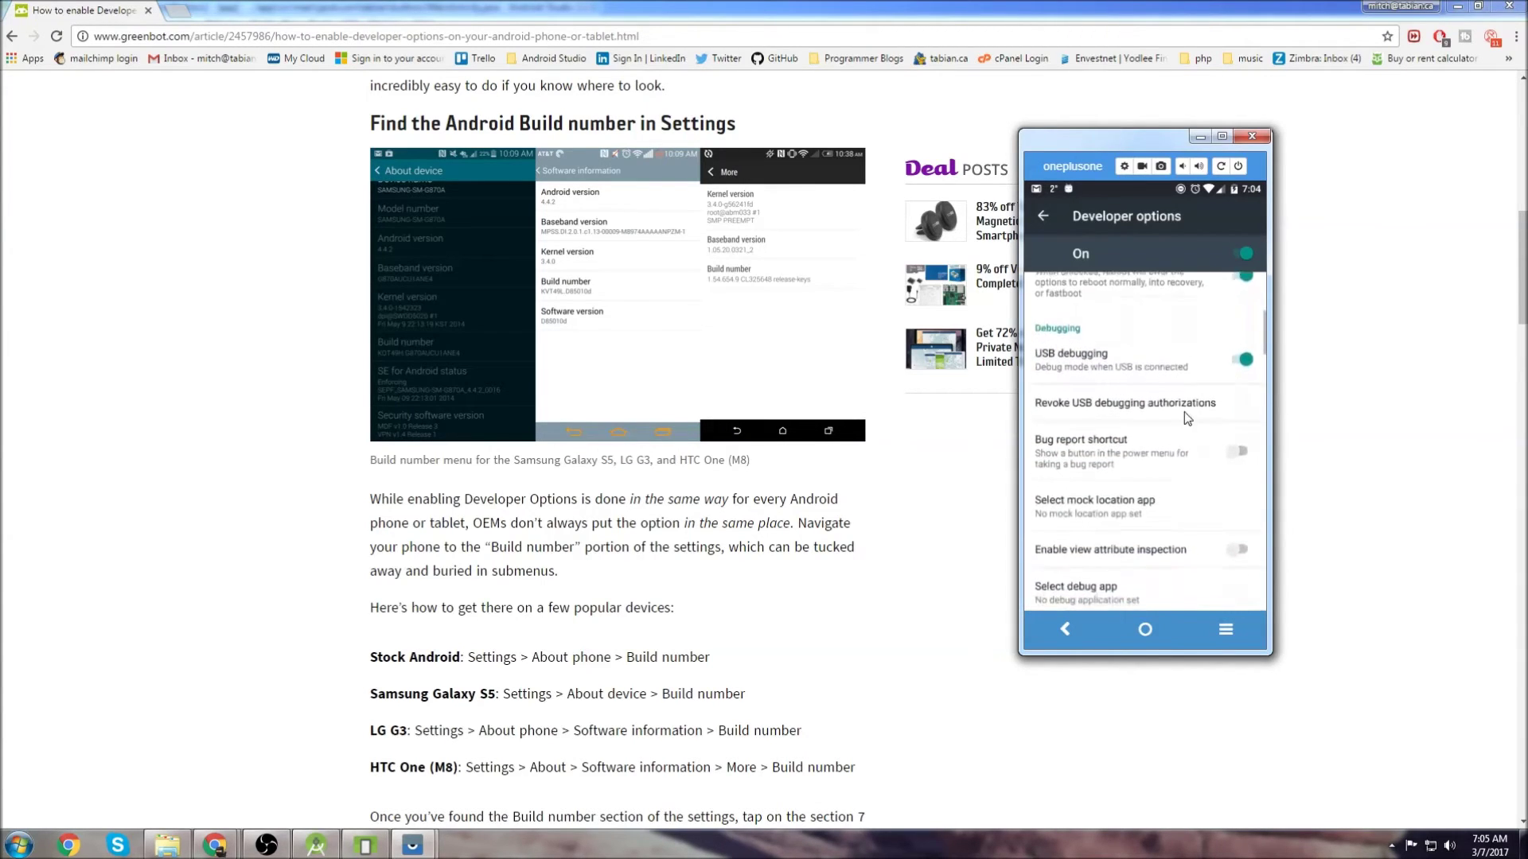
{"action": "scroll", "coordinate": [1174, 453], "scroll_direction": "down", "scroll_amount": 2}
{"action": "scroll", "coordinate": [1171, 590], "scroll_direction": "down", "scroll_amount": 1}
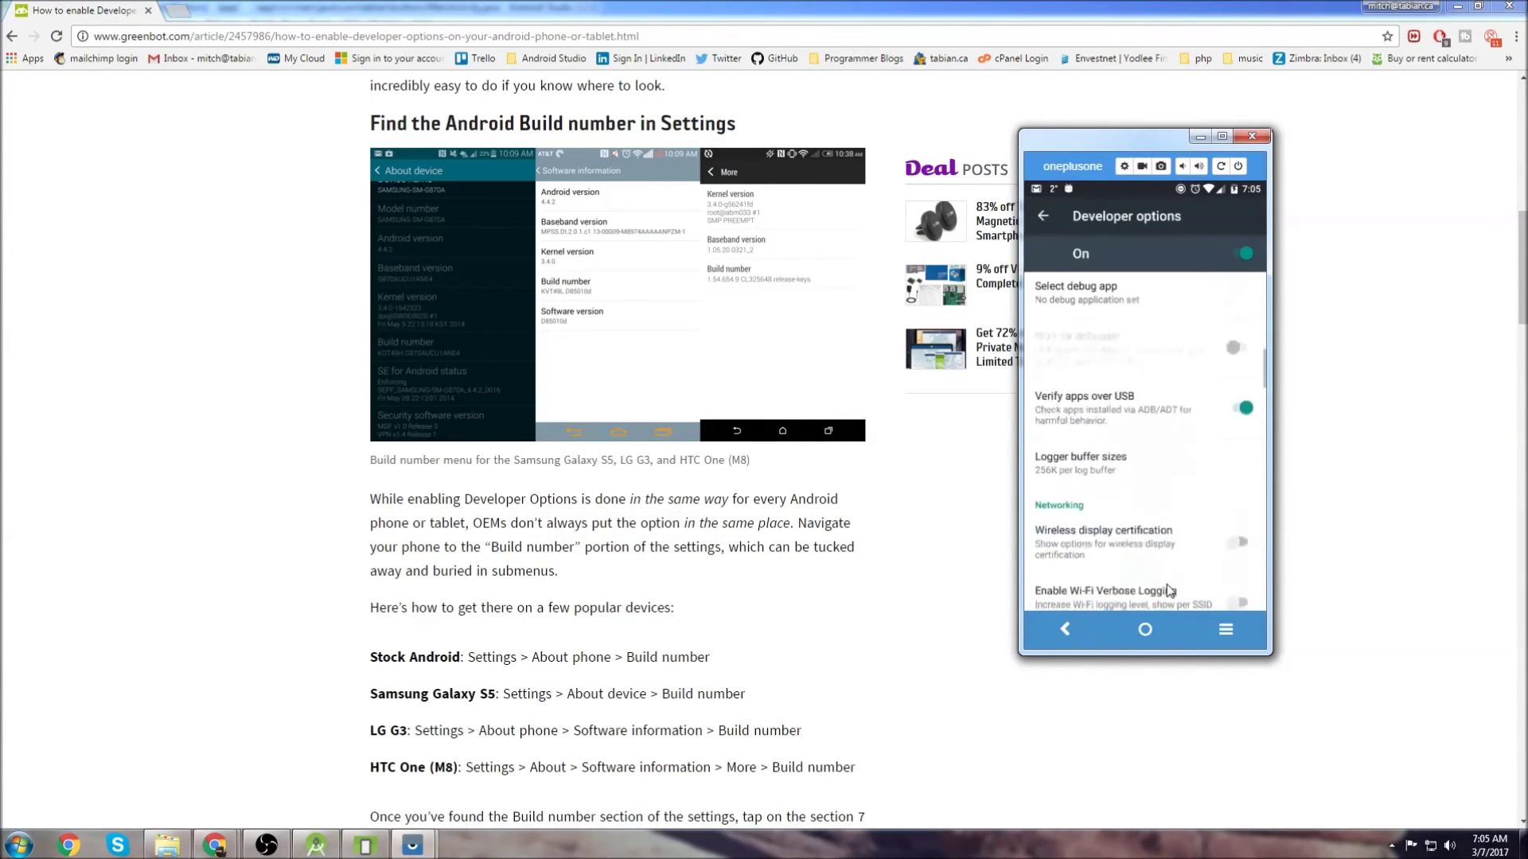
{"action": "scroll", "coordinate": [1157, 323], "scroll_direction": "up", "scroll_amount": 1}
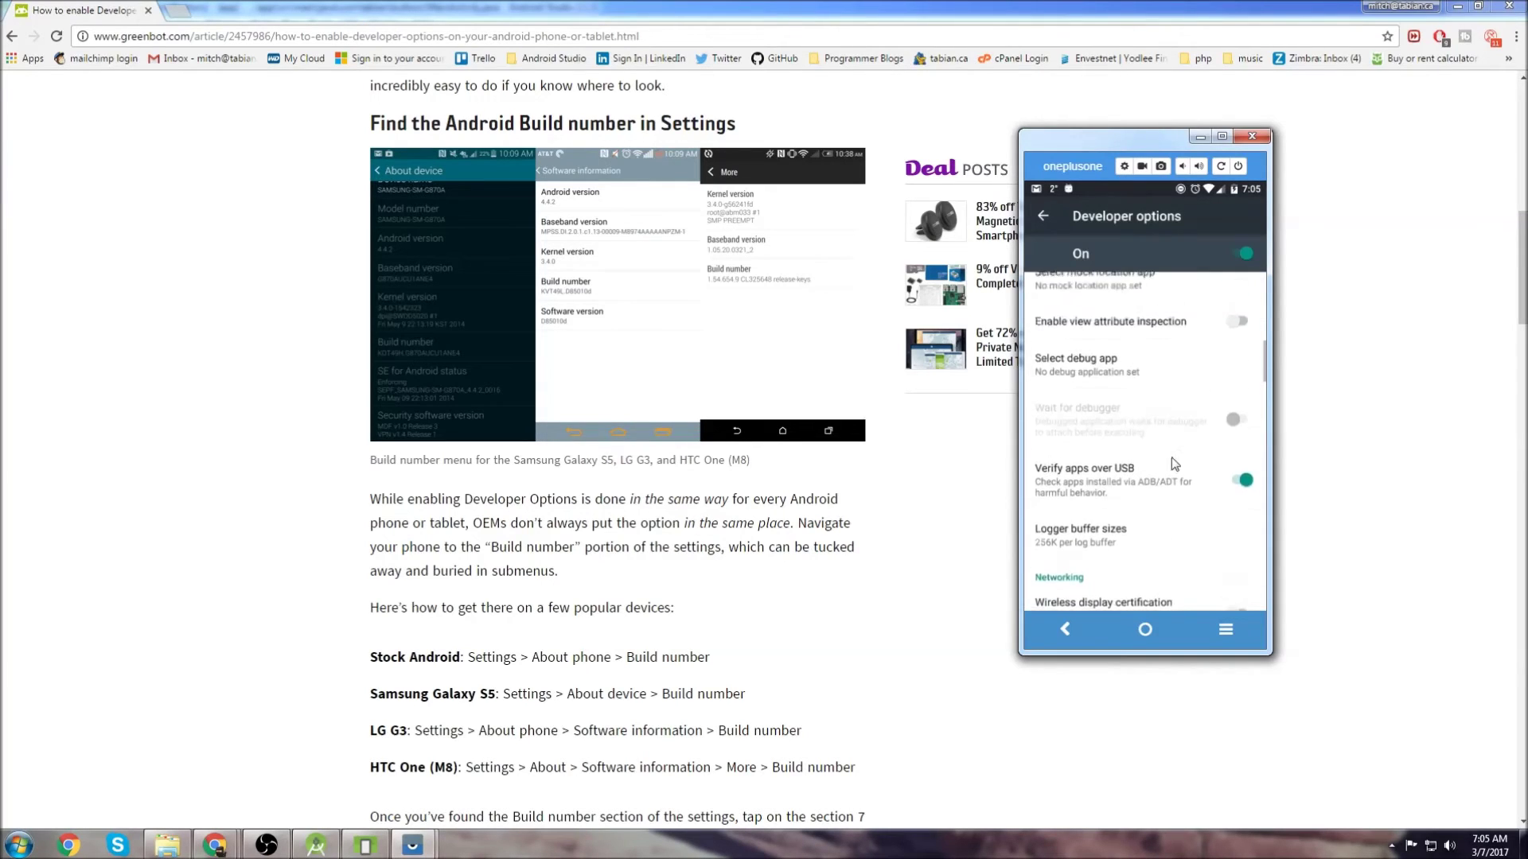
{"action": "scroll", "coordinate": [1172, 463], "scroll_direction": "up", "scroll_amount": 2}
{"action": "scroll", "coordinate": [1150, 502], "scroll_direction": "up", "scroll_amount": 2}
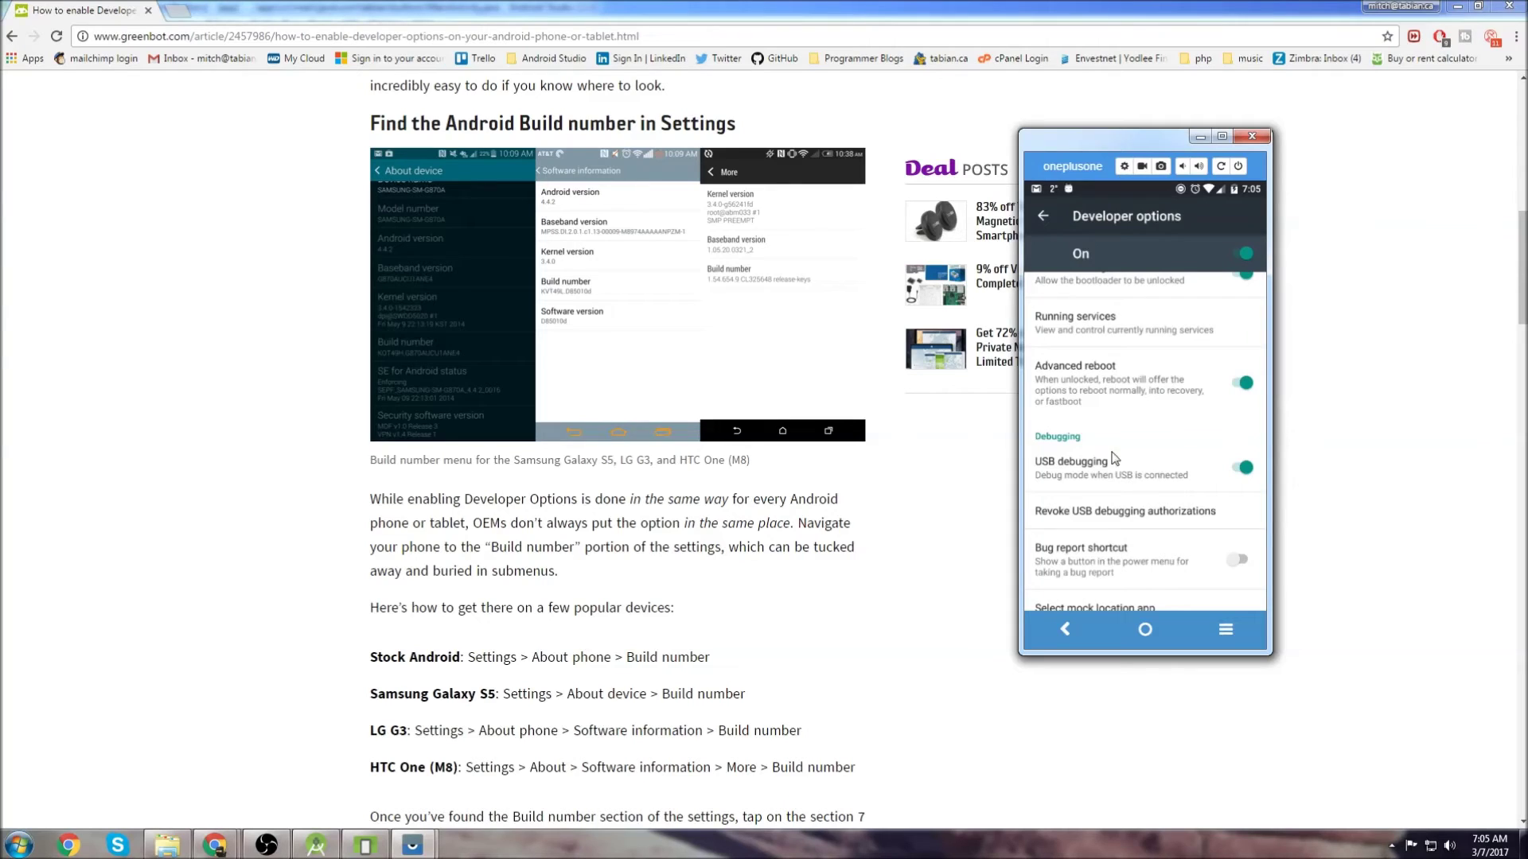
{"action": "left_click", "coordinate": [1066, 646]}
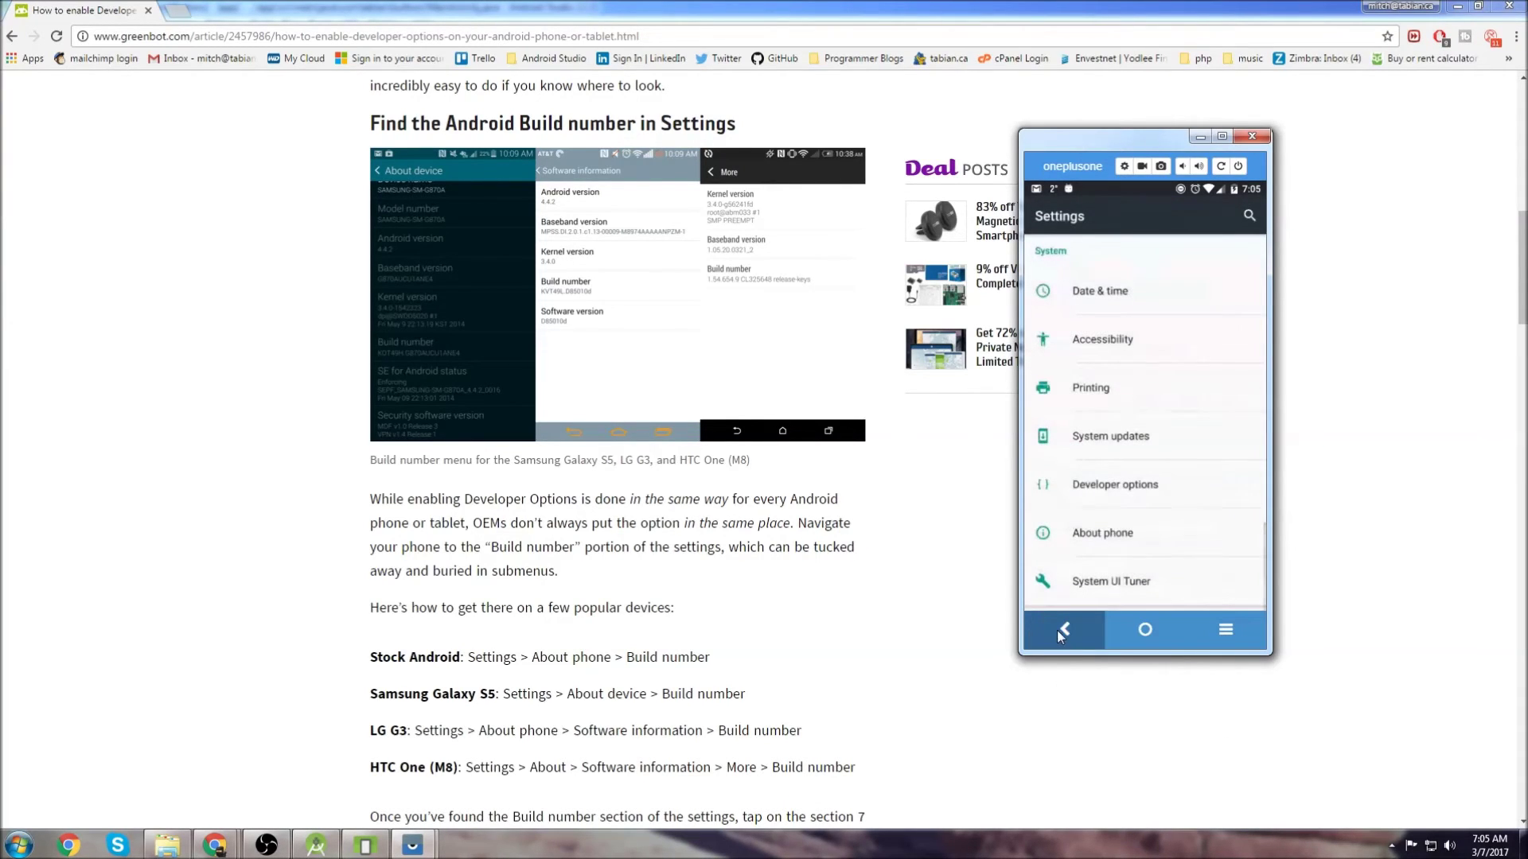
{"action": "left_click", "coordinate": [1057, 630]}
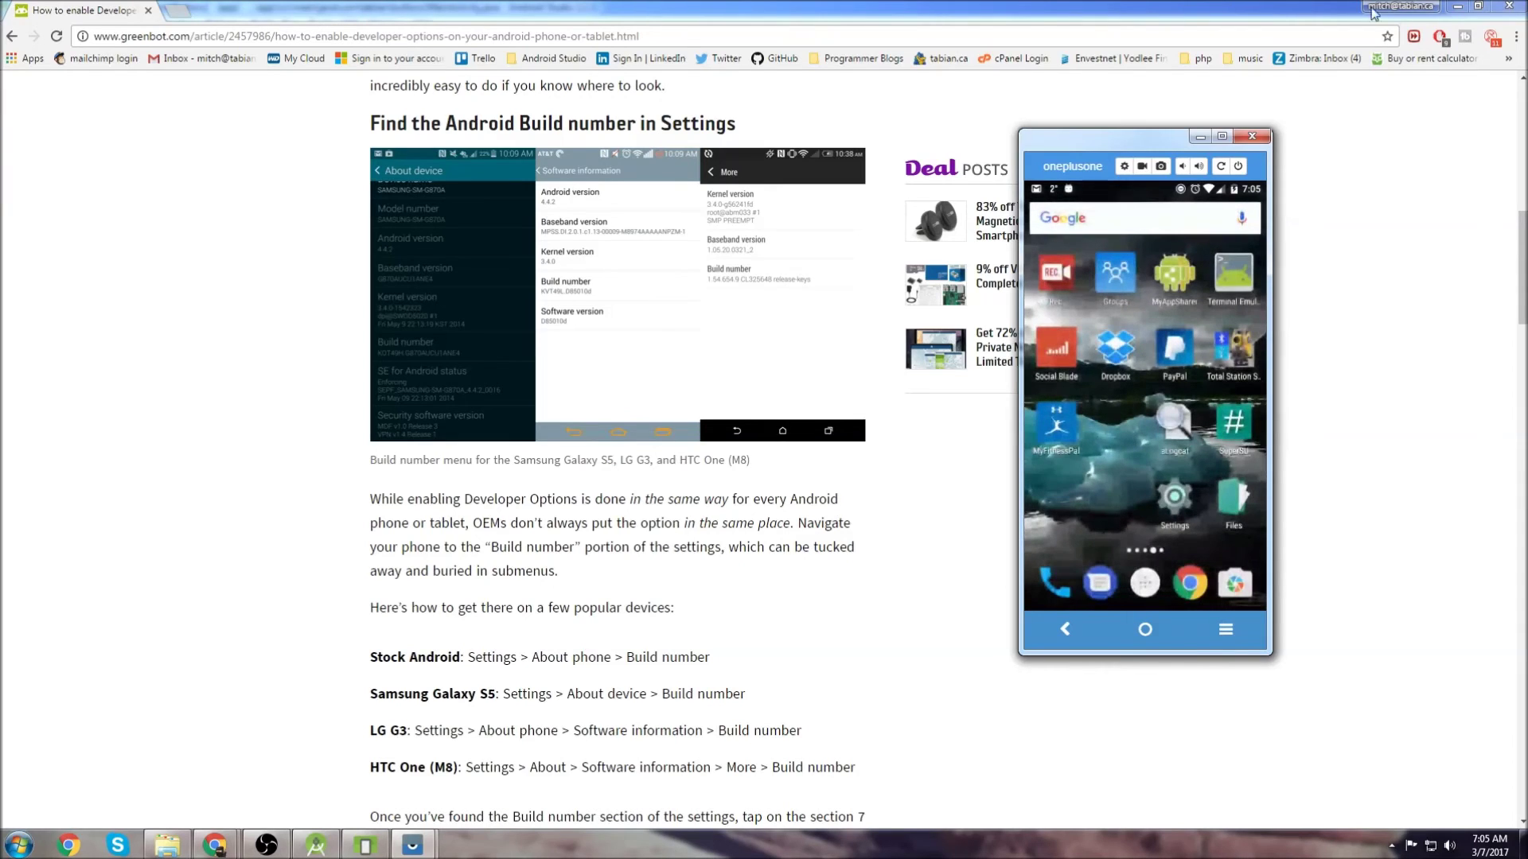
{"action": "left_click", "coordinate": [1510, 8]}
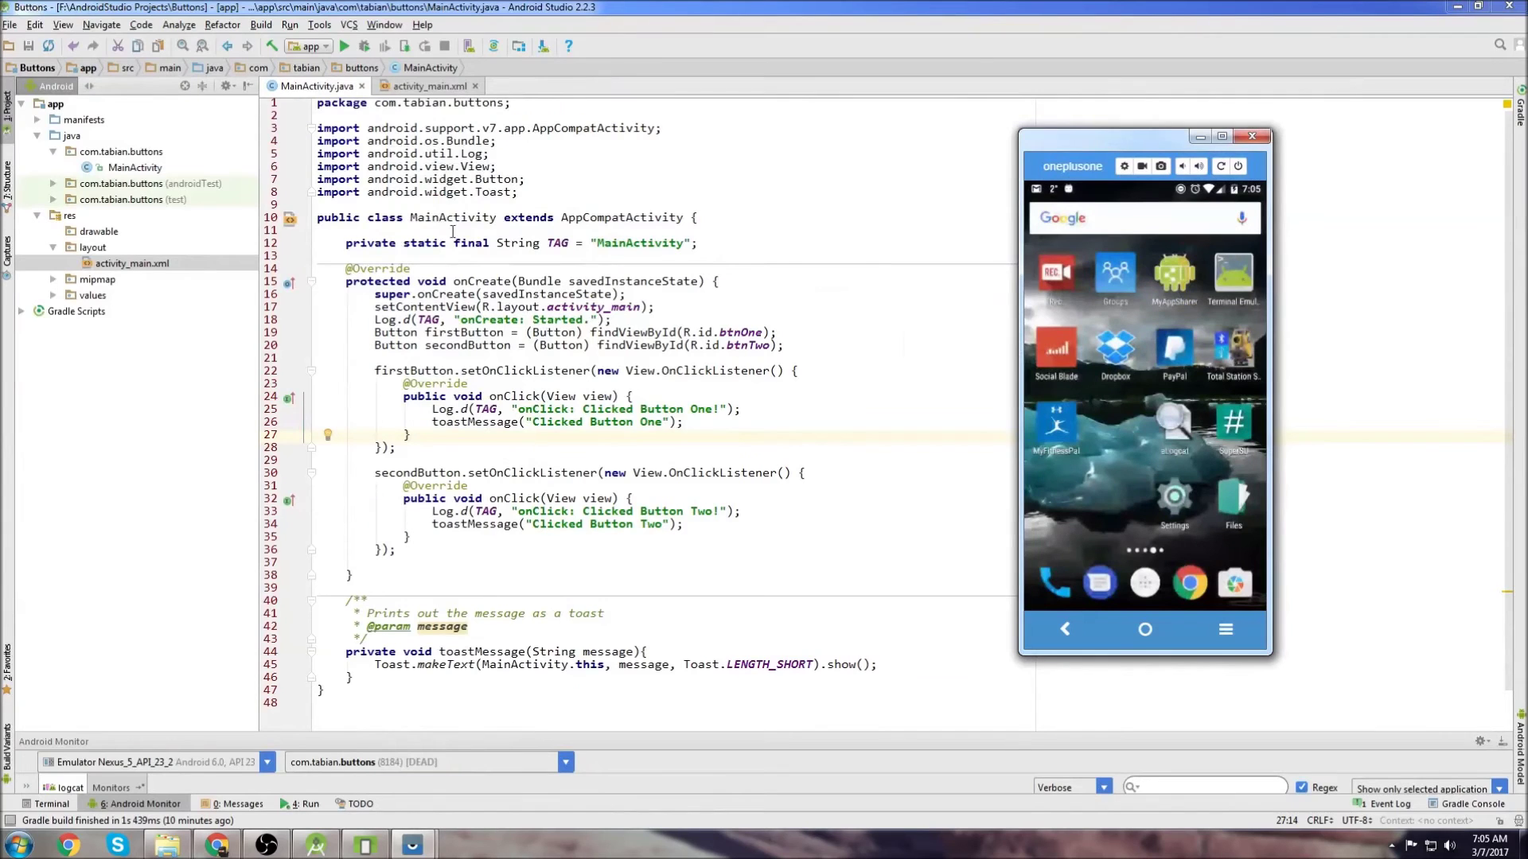
Run the Buttons app on the OnePlus ONE A2005 target and close the unwanted Nexus emulator
{"action": "left_click", "coordinate": [348, 44]}
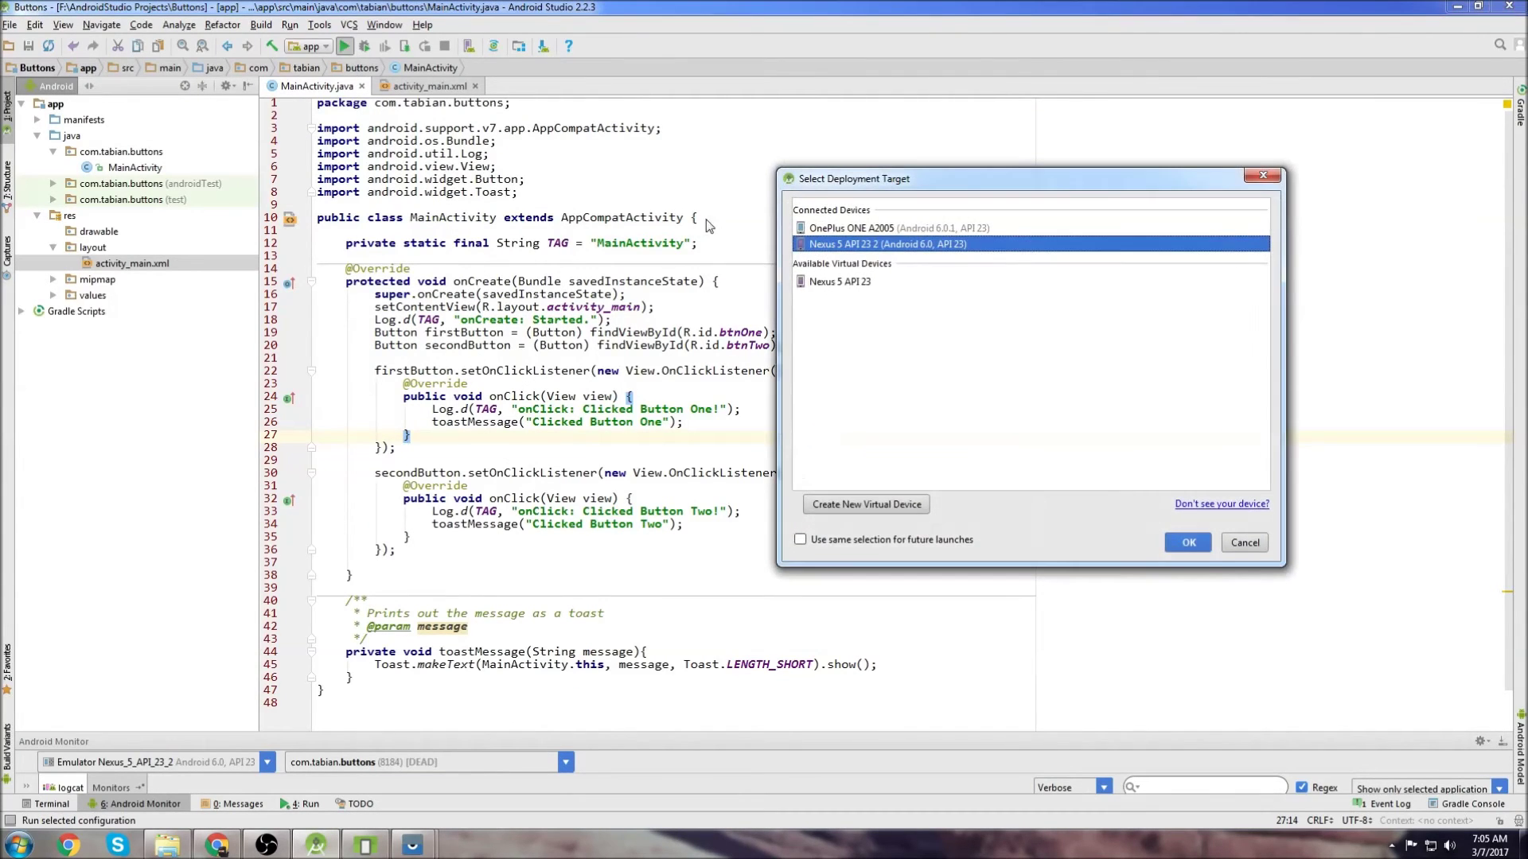
{"action": "left_click", "coordinate": [842, 230]}
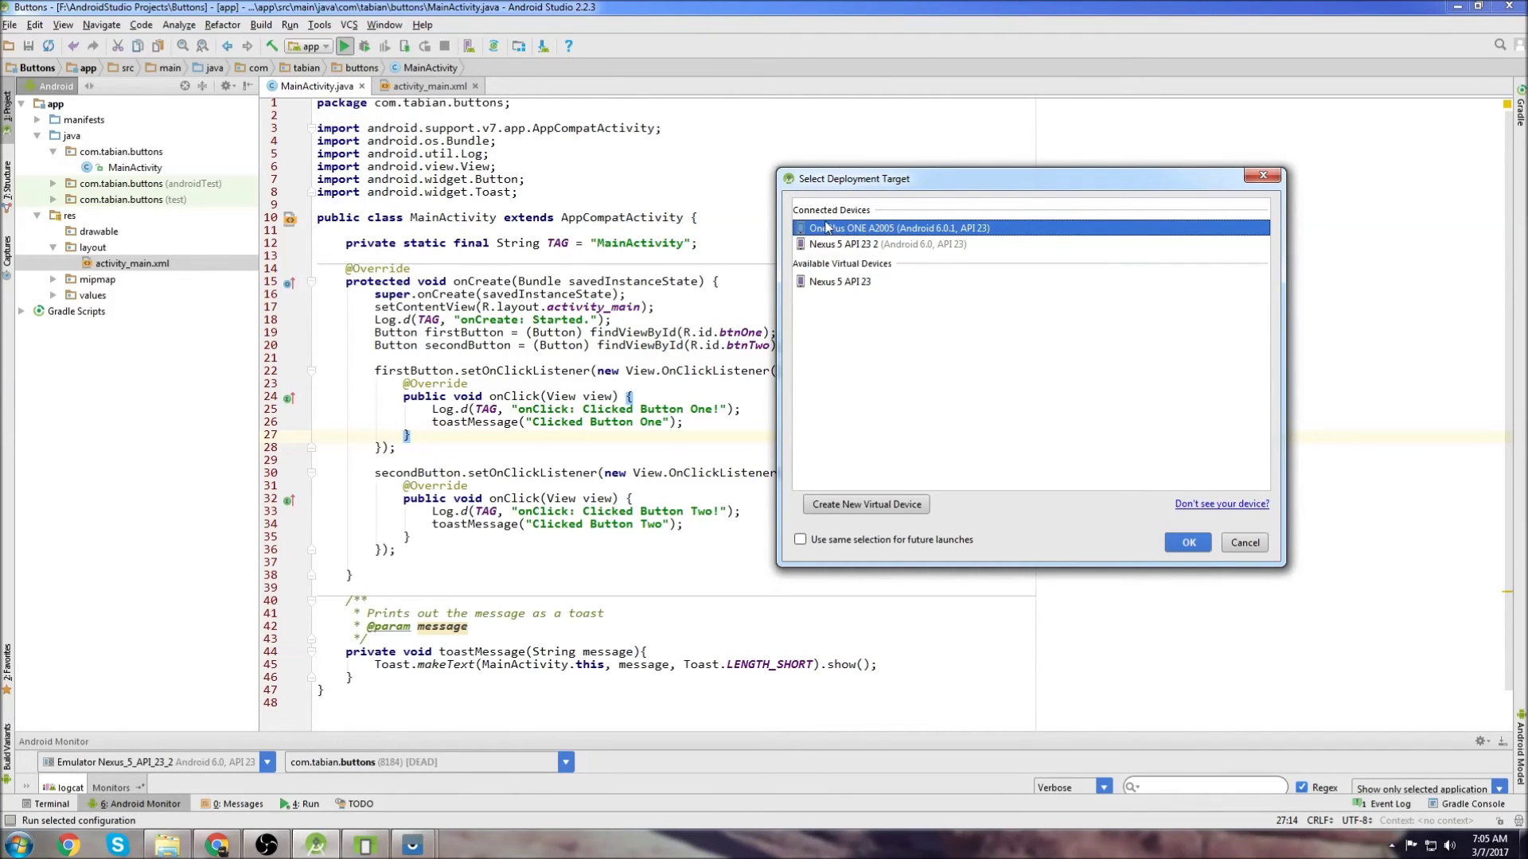
{"action": "left_click", "coordinate": [1189, 543]}
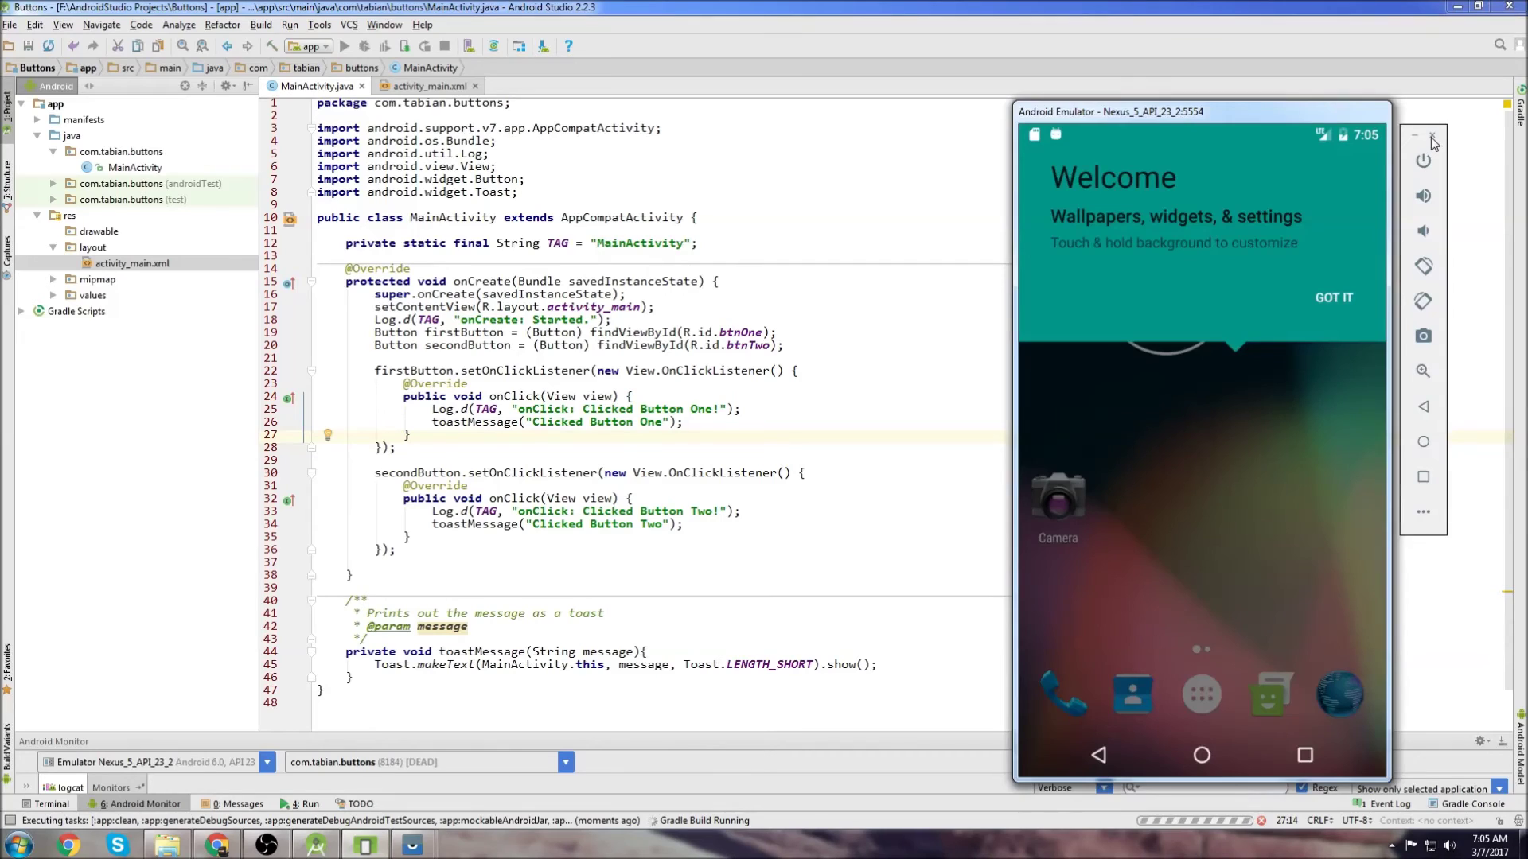
{"action": "left_click", "coordinate": [1432, 135]}
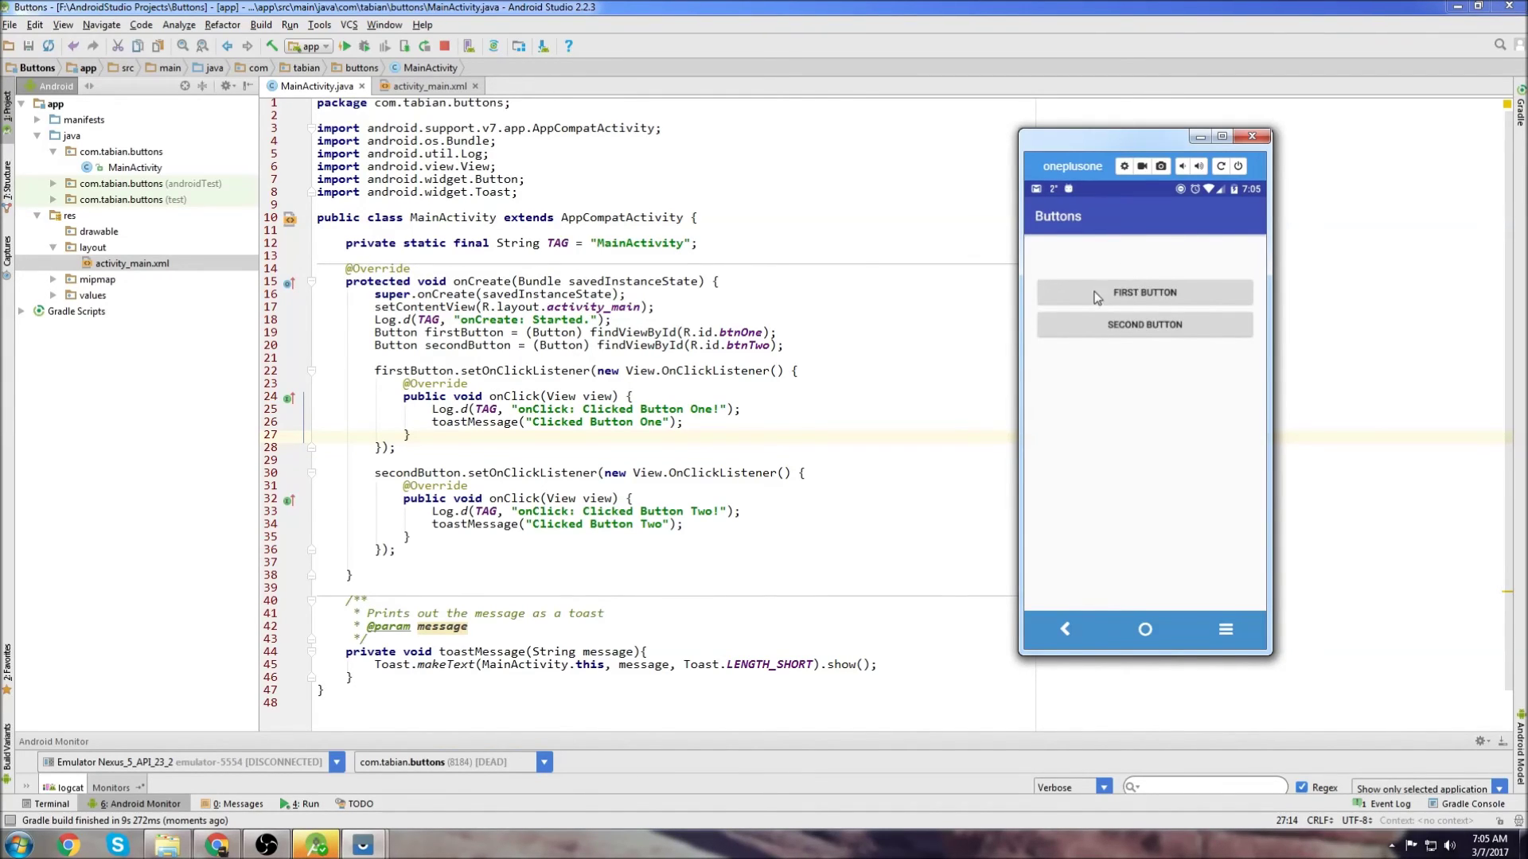
Tap FIRST BUTTON in the mirrored app to show the 'Clicked Button One' toast
{"action": "left_click", "coordinate": [1135, 299]}
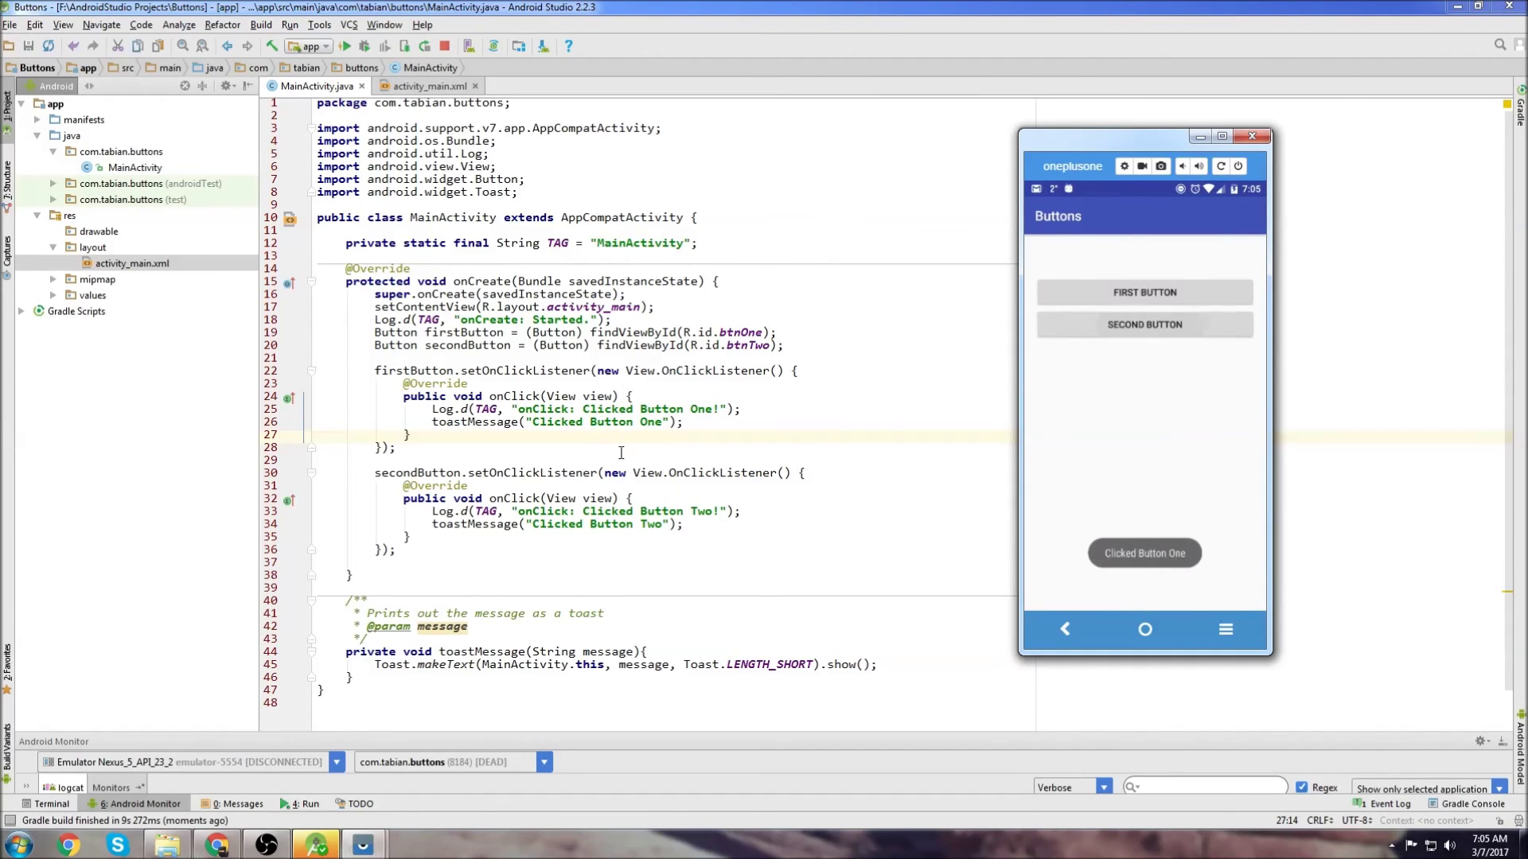